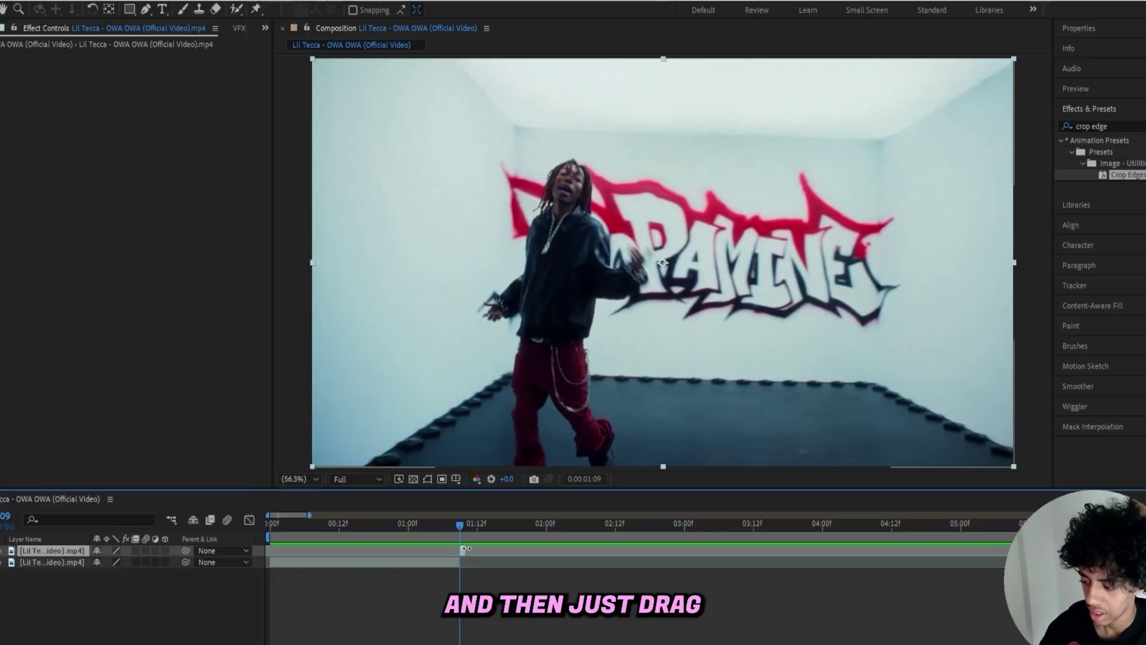
# Step: Start the second clip where the first ends at 0:00:01:09 and split it about one second in, placing the remainder on its own layer
pyautogui.moveTo(465, 548); pyautogui.dragTo(650, 530)
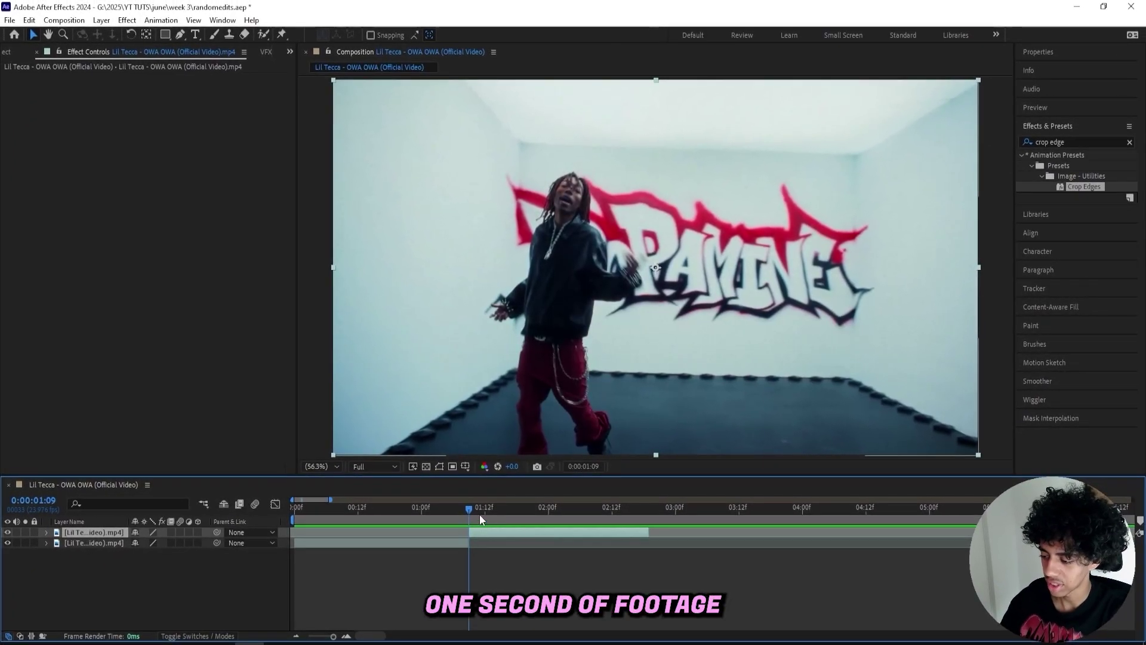
pyautogui.moveTo(471, 510); pyautogui.dragTo(1140, 533)
pyautogui.hotkey('ctrl', 'shift', 'd')
pyautogui.hscroll(-5, 537, 561)
pyautogui.click(357, 507)
pyautogui.moveTo(357, 507); pyautogui.dragTo(561, 536)
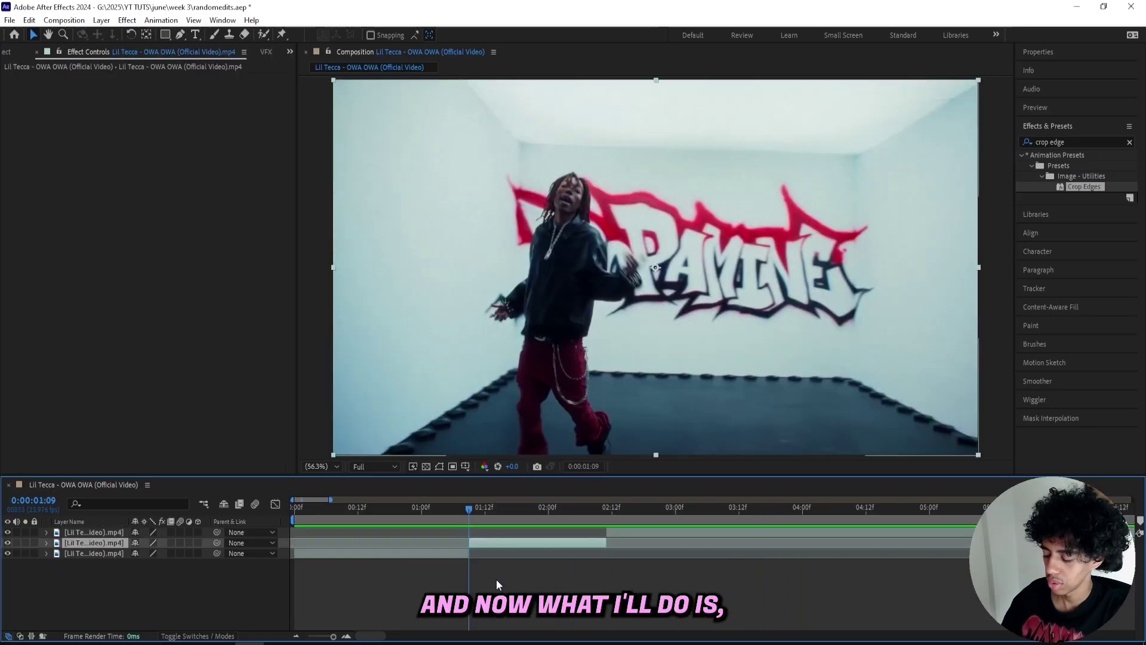
# Step: Apply the S_RandomEdits effect to the one-second middle clip
pyautogui.hotkey('ctrl', 'space')
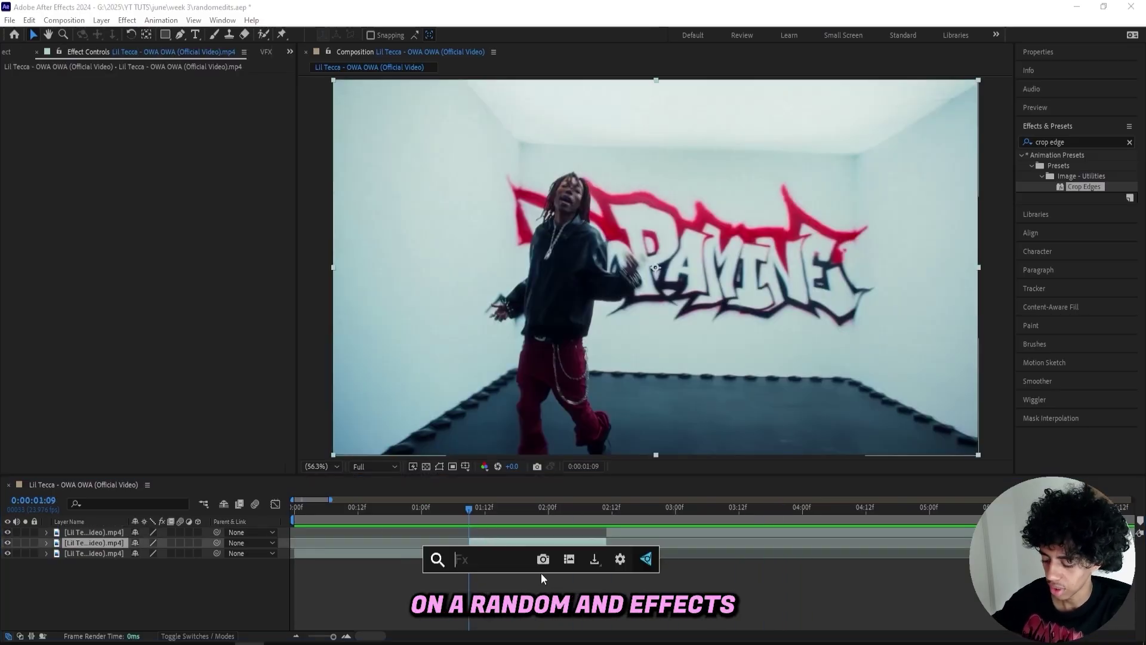
pyautogui.write('random')
pyautogui.press('Return')
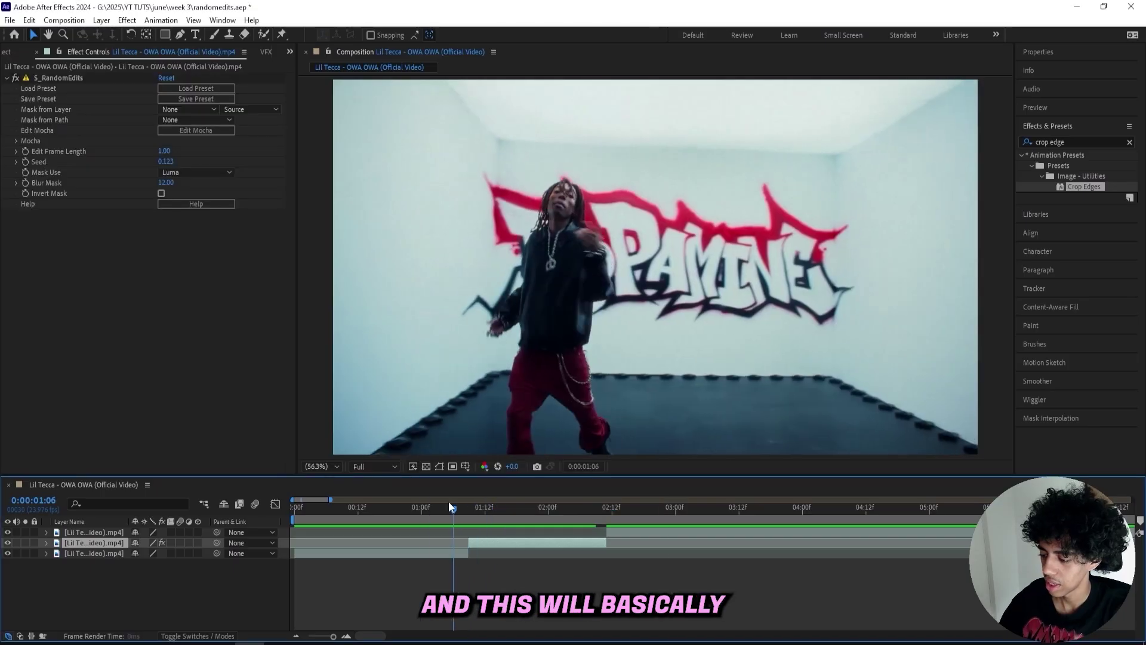
pyautogui.click(484, 507)
pyautogui.moveTo(483, 506); pyautogui.dragTo(428, 510)
pyautogui.click(155, 183)
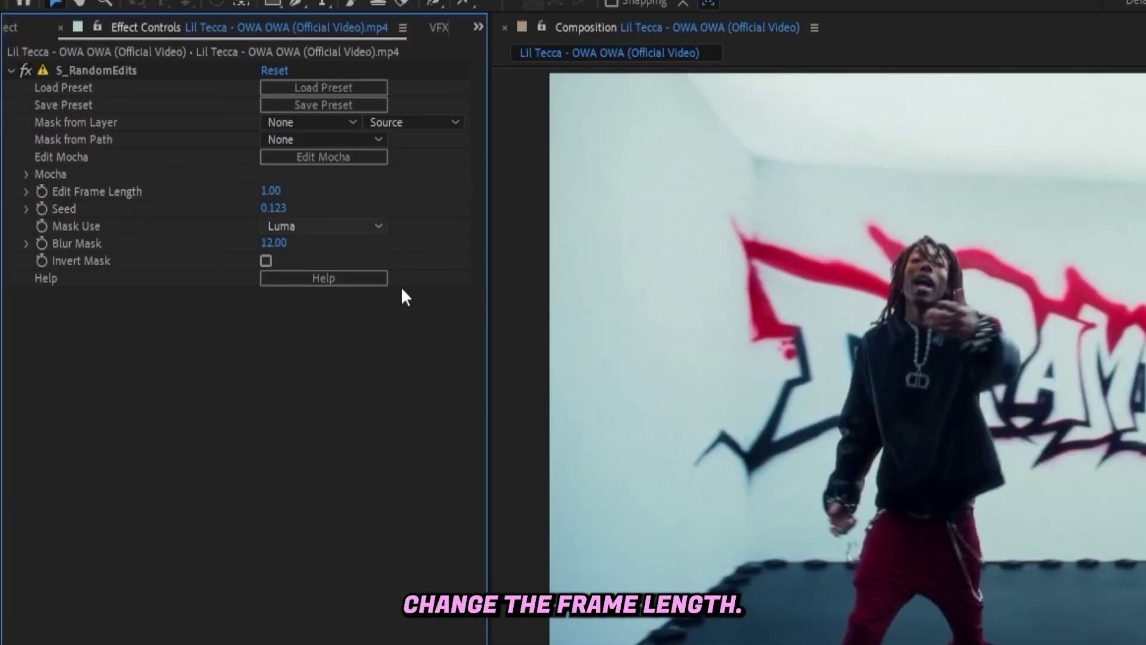
# Step: Preview the random edits on the middle clip with an Edit Frame Length of 1
pyautogui.click(270, 190)
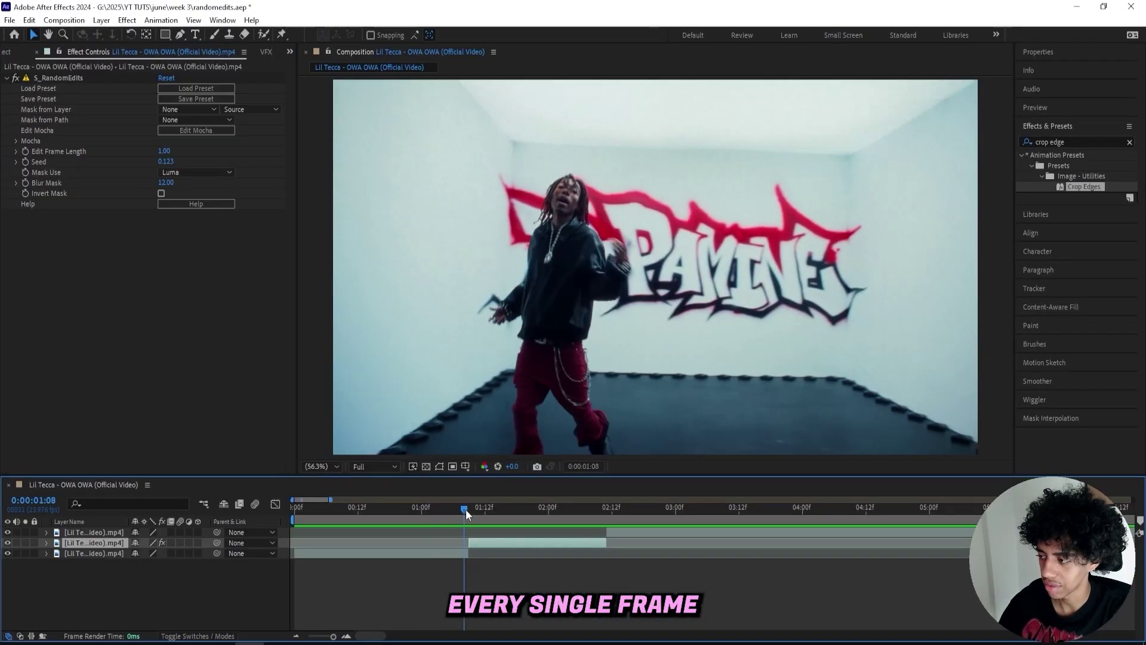
pyautogui.moveTo(466, 510); pyautogui.dragTo(368, 507)
pyautogui.press('space')
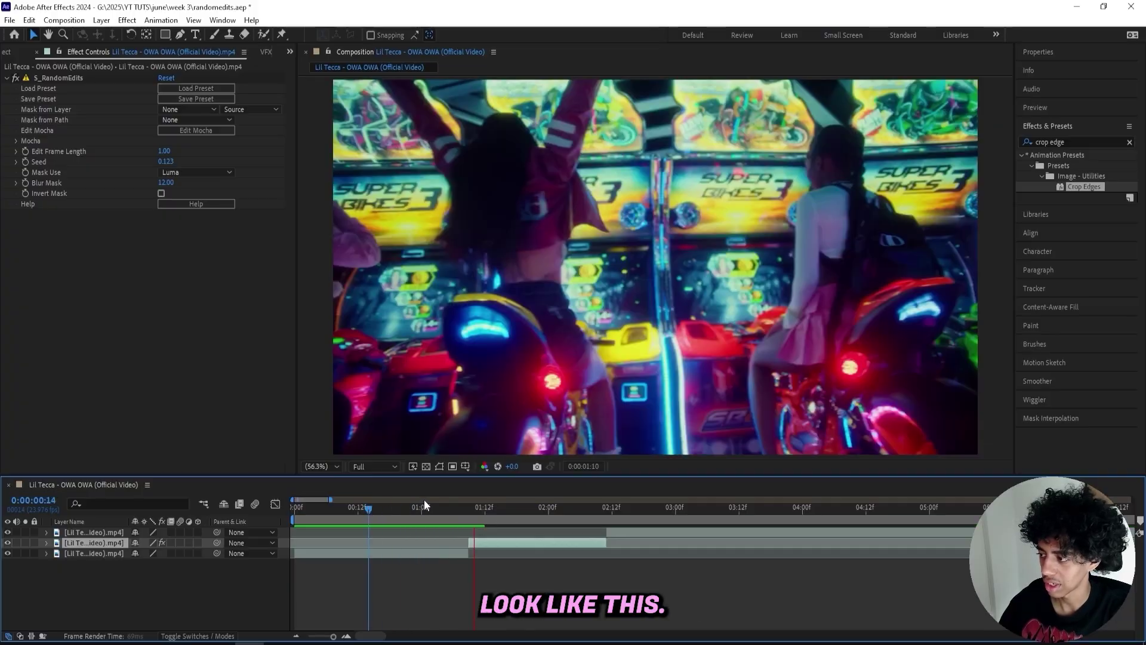
pyautogui.click(443, 506)
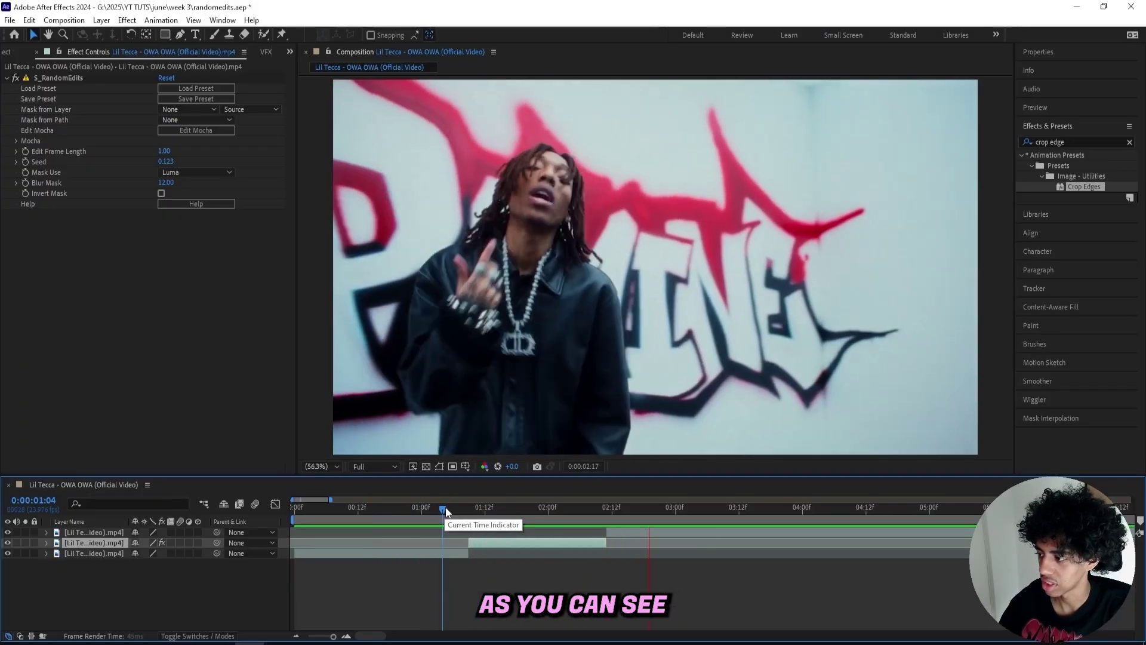
pyautogui.moveTo(445, 507); pyautogui.dragTo(479, 508)
# Step: Try an Edit Frame Length of 2 on S_RandomEdits, preview it, and restore the length to 1
pyautogui.moveTo(166, 153); pyautogui.dragTo(500, 566)
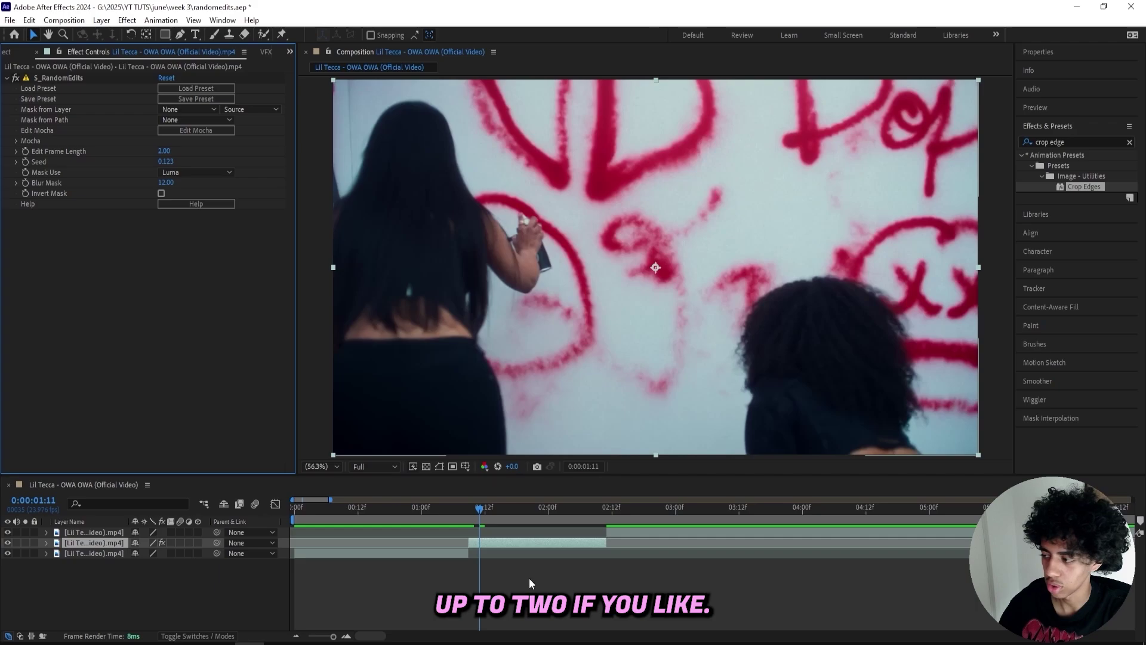
pyautogui.click(442, 509)
pyautogui.press('space')
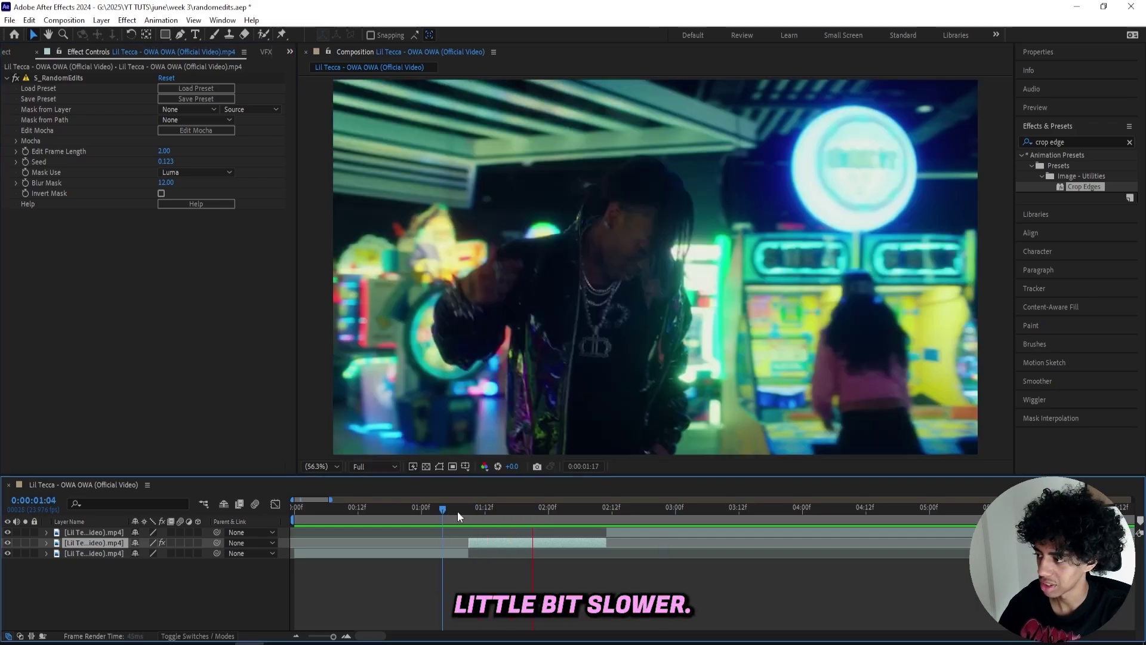
pyautogui.moveTo(458, 511); pyautogui.dragTo(492, 509)
pyautogui.press('space')
pyautogui.moveTo(165, 152)
pyautogui.mouseDown()
pyautogui.moveTo(207, 150)
pyautogui.moveTo(164, 161)
pyautogui.mouseUp()
# Step: Check the frames within the middle clip and set the S_RandomEdits Seed to 0.333
pyautogui.moveTo(522, 508); pyautogui.dragTo(501, 506)
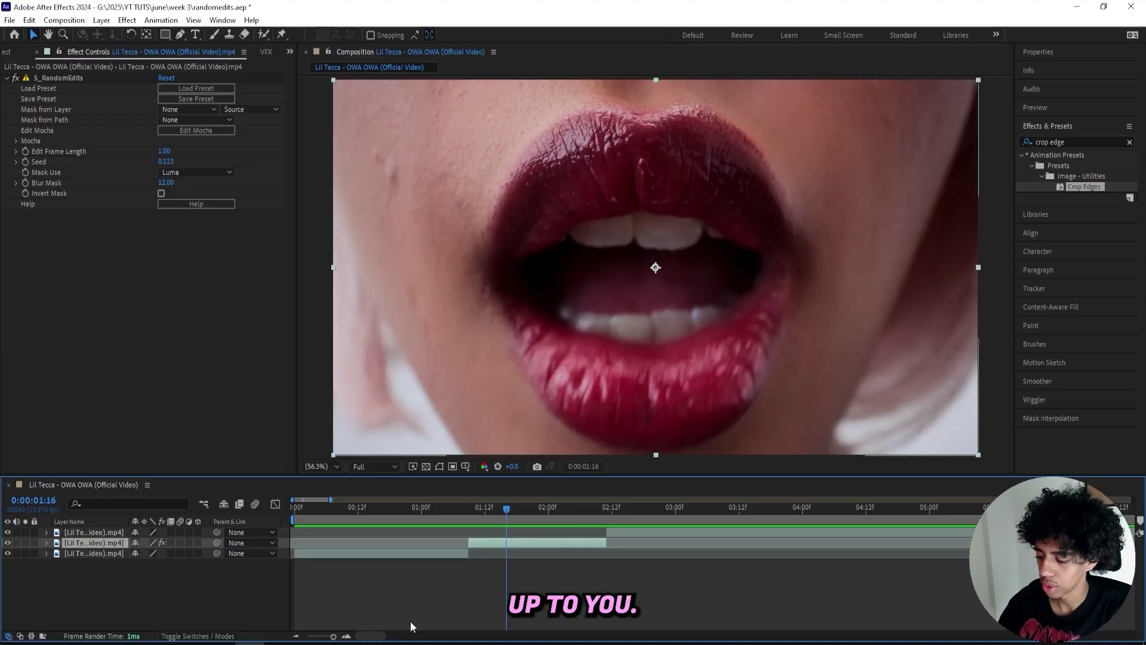
pyautogui.moveTo(503, 511)
pyautogui.mouseDown()
pyautogui.moveTo(545, 495)
pyautogui.moveTo(499, 492)
pyautogui.moveTo(510, 493)
pyautogui.mouseUp()
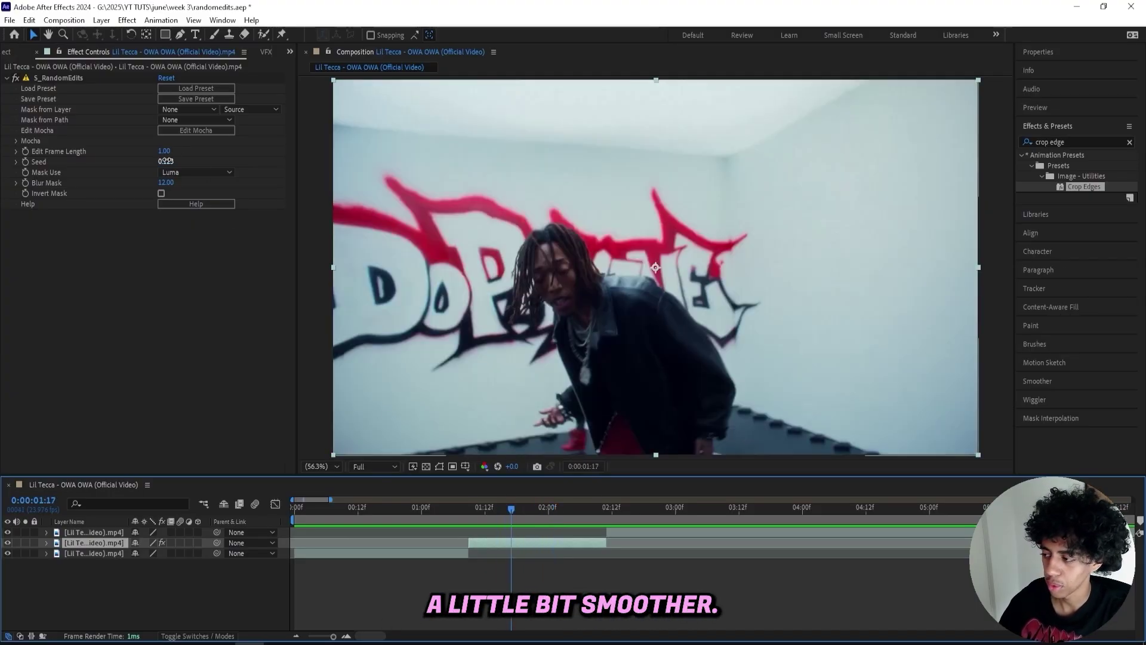
pyautogui.moveTo(167, 161); pyautogui.dragTo(640, 453)
# Step: Find the RSMB motion blur effect and apply it to the middle clip
pyautogui.click(1060, 141)
pyautogui.write('rsmb')
pyautogui.moveTo(1056, 166); pyautogui.dragTo(173, 297)
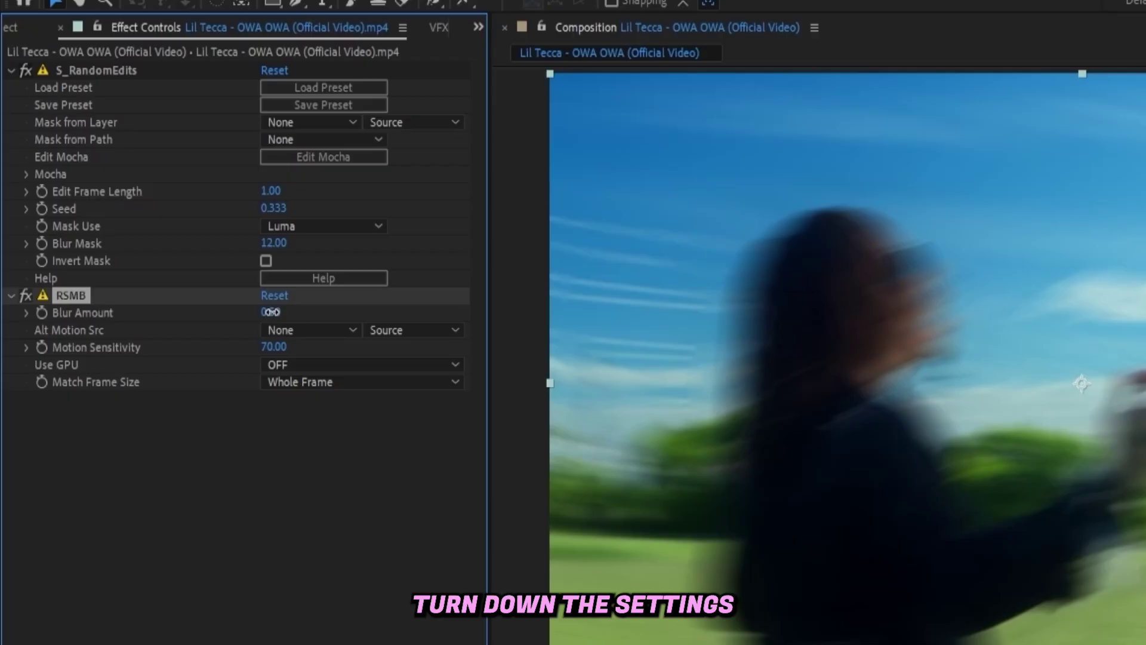
# Step: Set the RSMB Blur Amount to 0.3 and its Motion Sensitivity to 50
pyautogui.press('BackSpace')
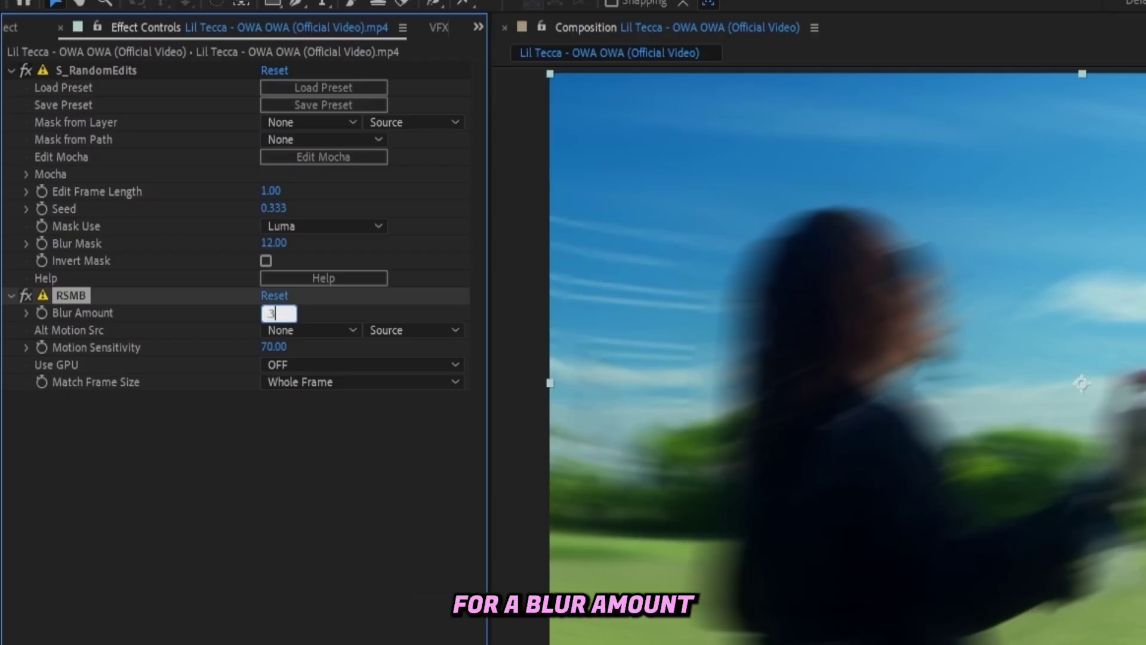
pyautogui.write('.3')
pyautogui.press('Return')
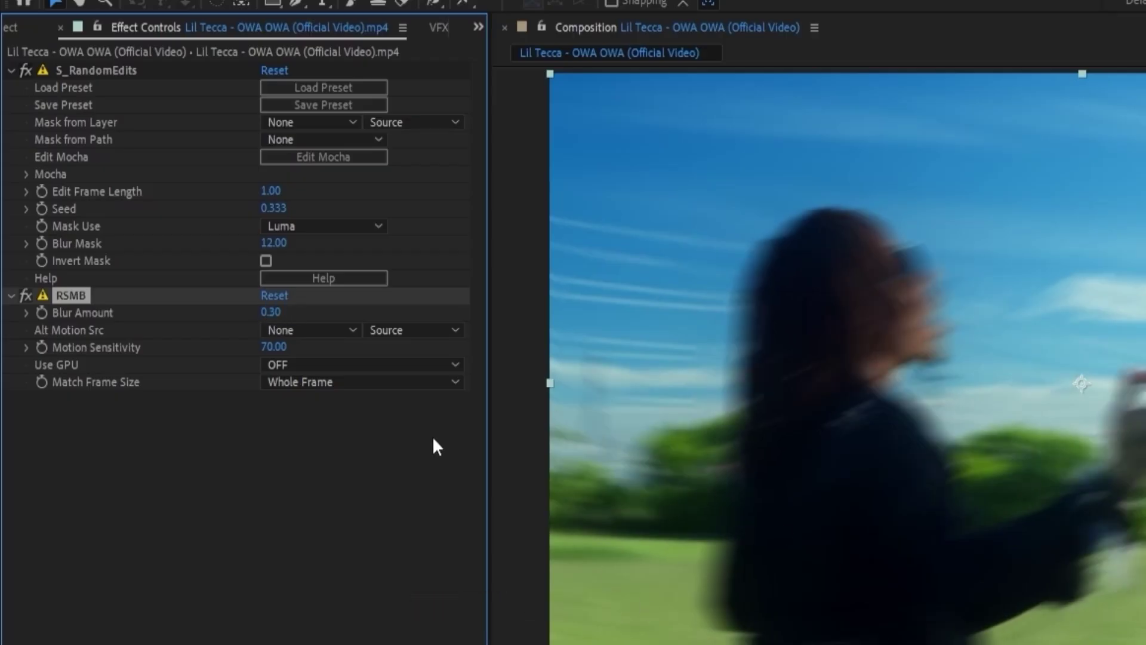
pyautogui.click(289, 345)
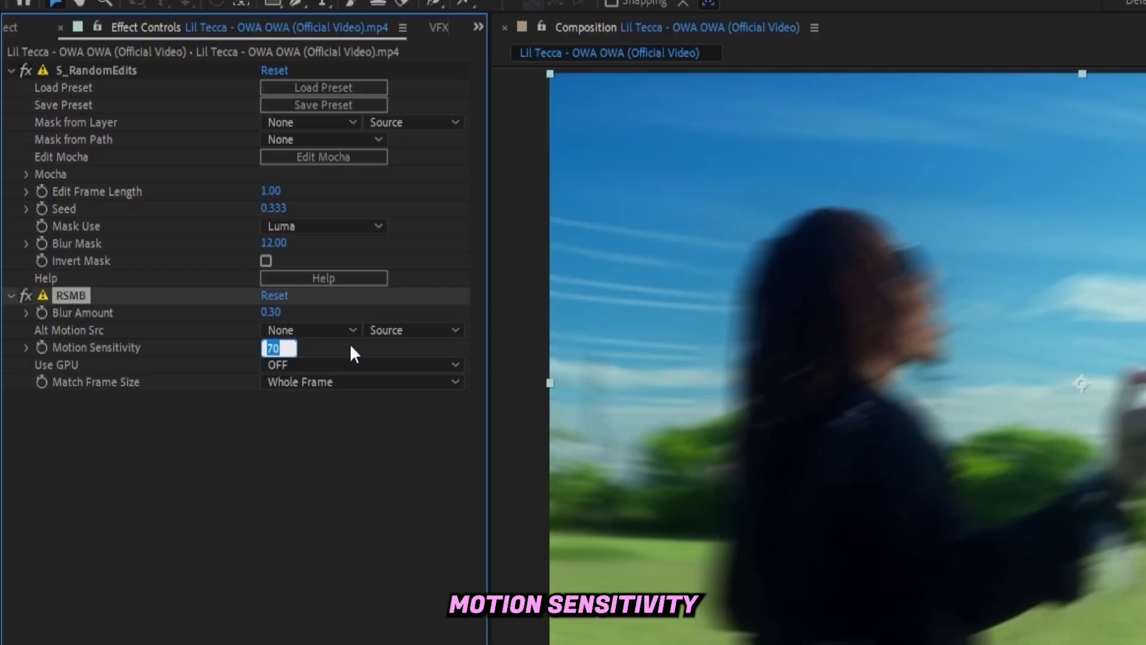
pyautogui.press('BackSpace')
pyautogui.press('Return')
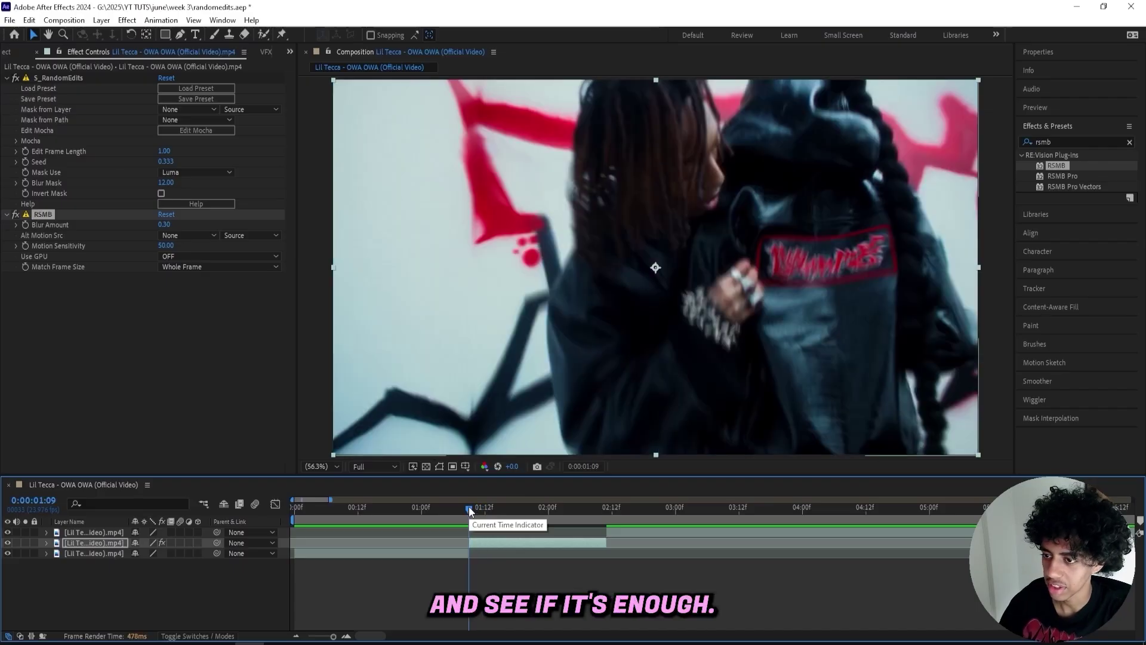
# Step: Save the project and preview the motion blur across the transition
pyautogui.hotkey('ctrl', 's')
pyautogui.press('space')
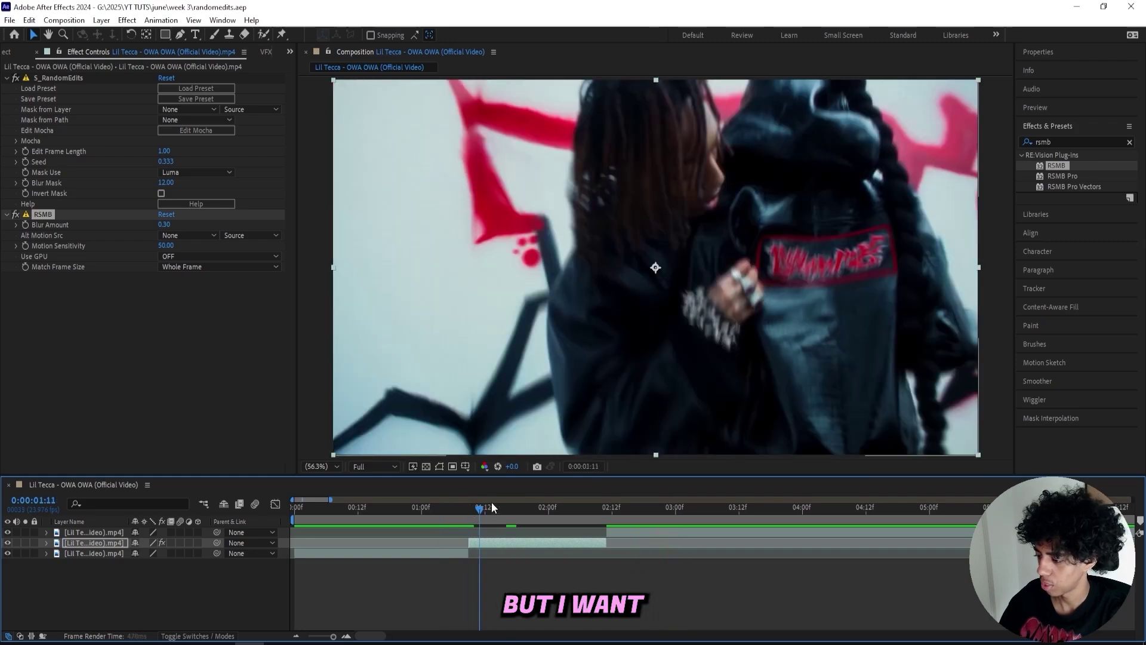
pyautogui.click(549, 507)
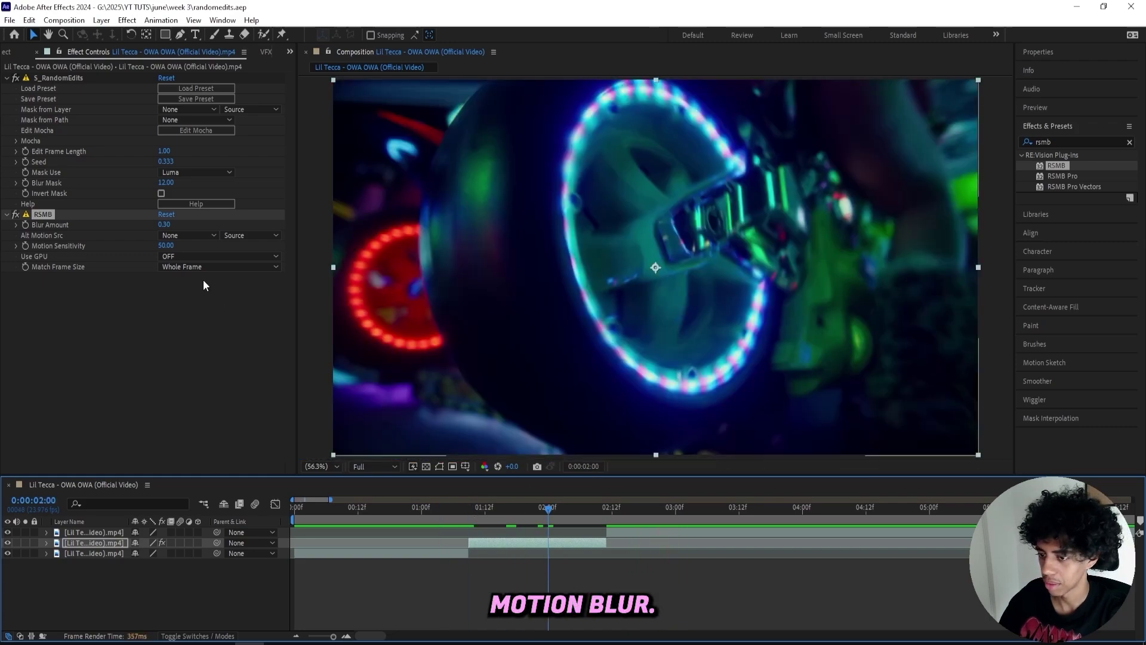
# Step: Set the RSMB Motion Sensitivity to 70 and preview the blur
pyautogui.click(152, 245)
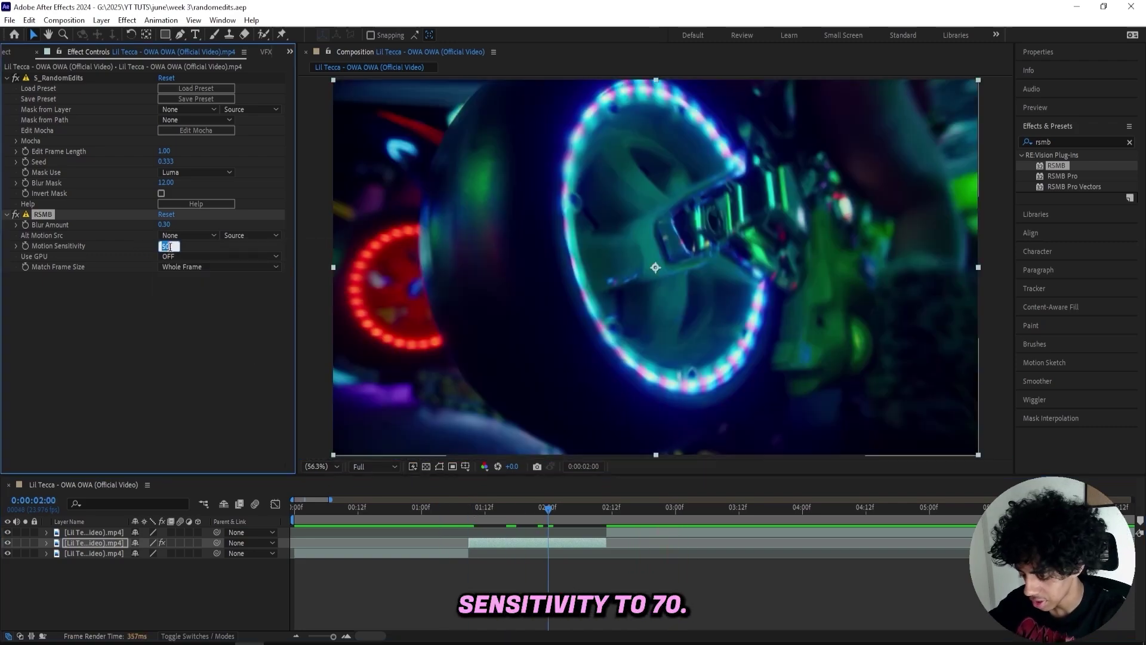
pyautogui.press('space')
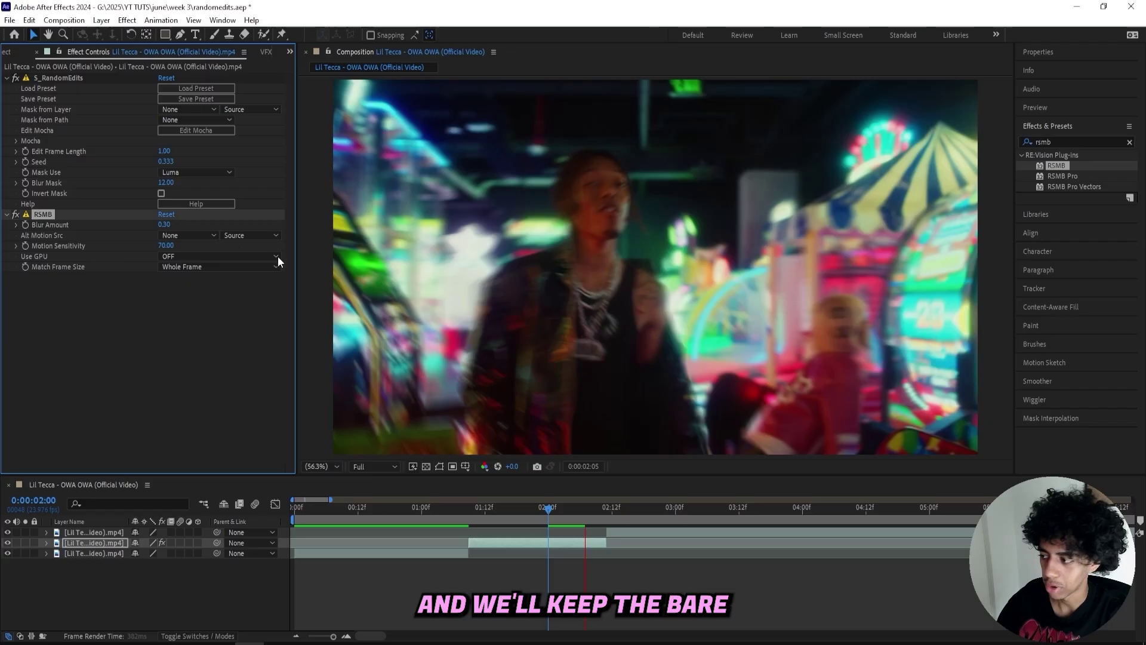
# Step: Apply the Warp effect to the middle clip from its first frame and set the Warp Style to FishEye
pyautogui.click(467, 508)
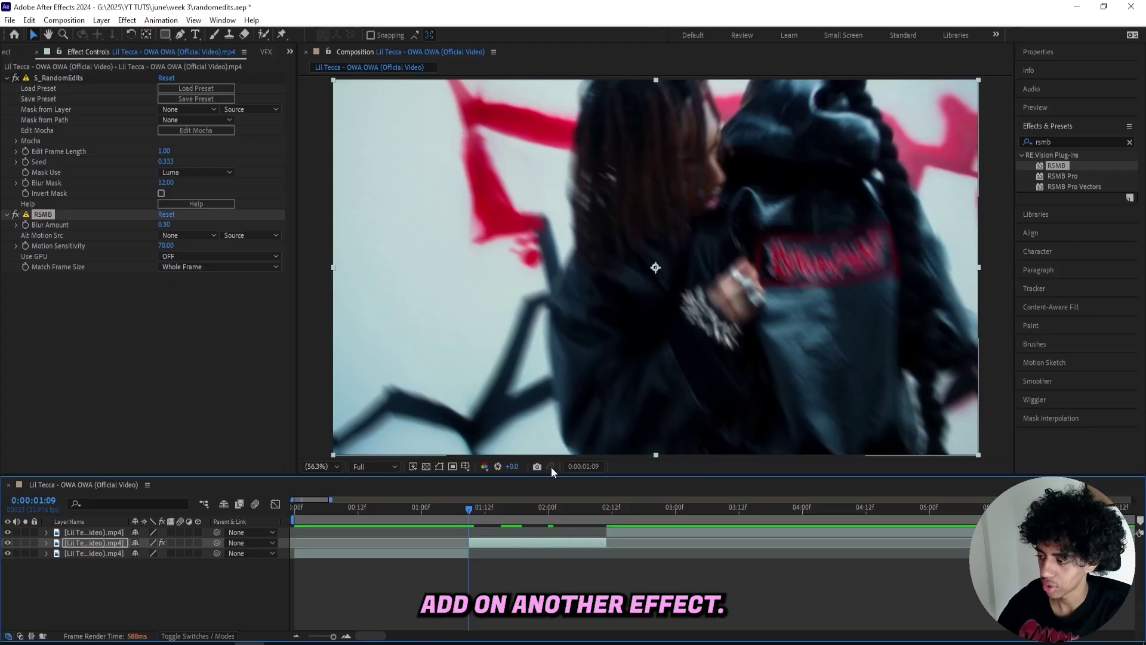
pyautogui.hotkey('ctrl', 'space')
pyautogui.write('warp')
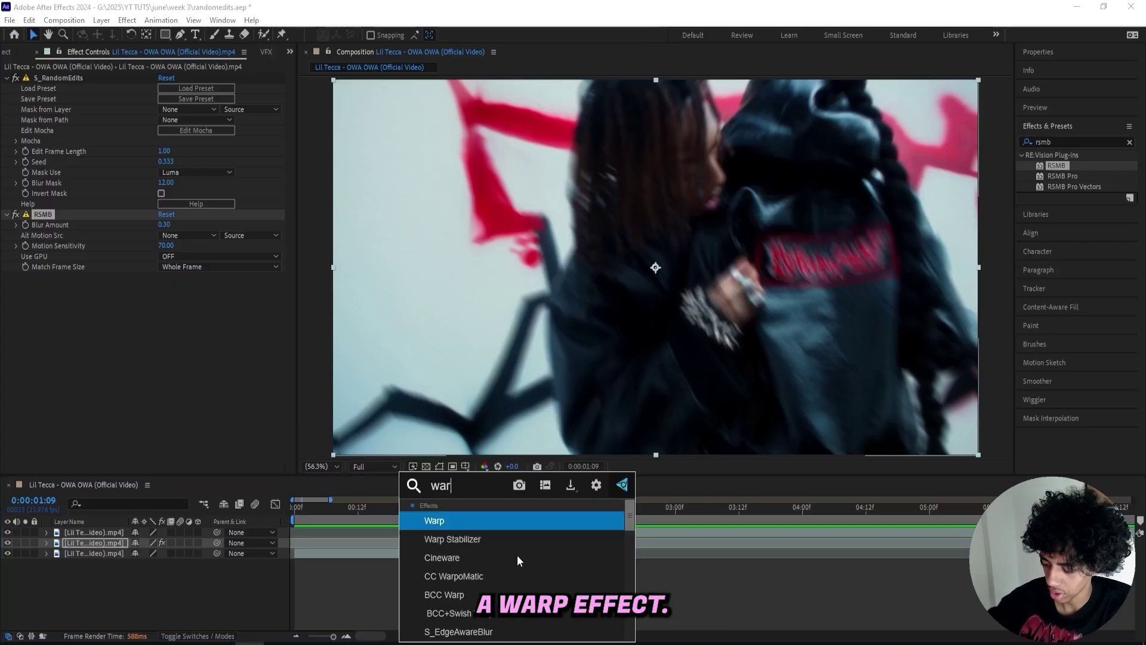
pyautogui.press('Return')
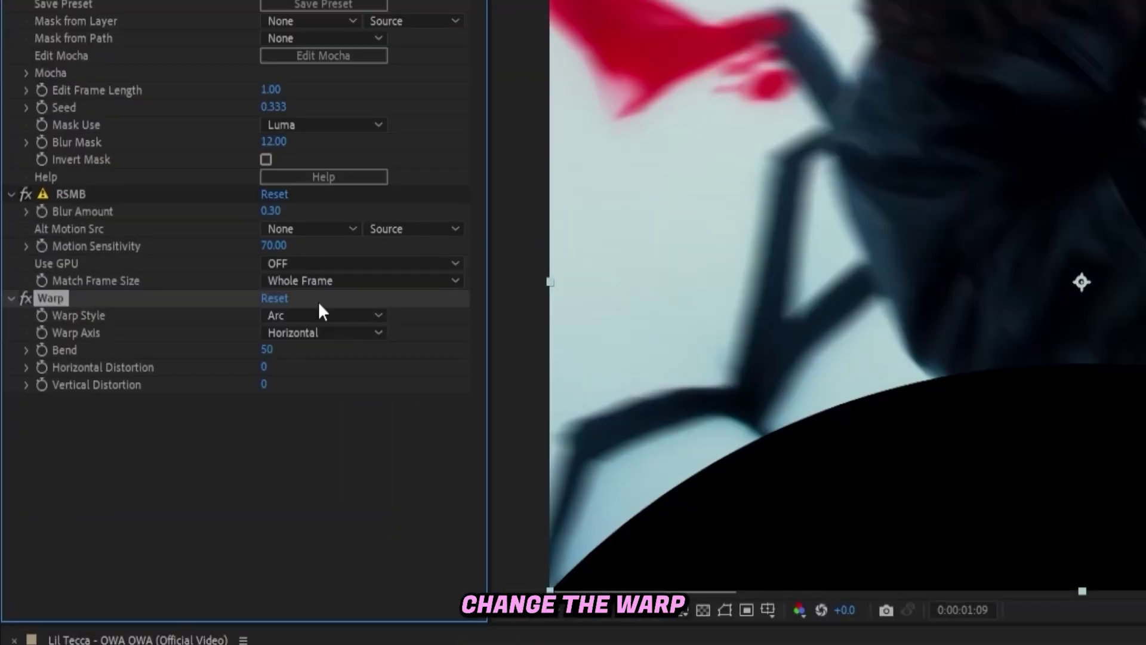
pyautogui.click(321, 313)
pyautogui.click(348, 583)
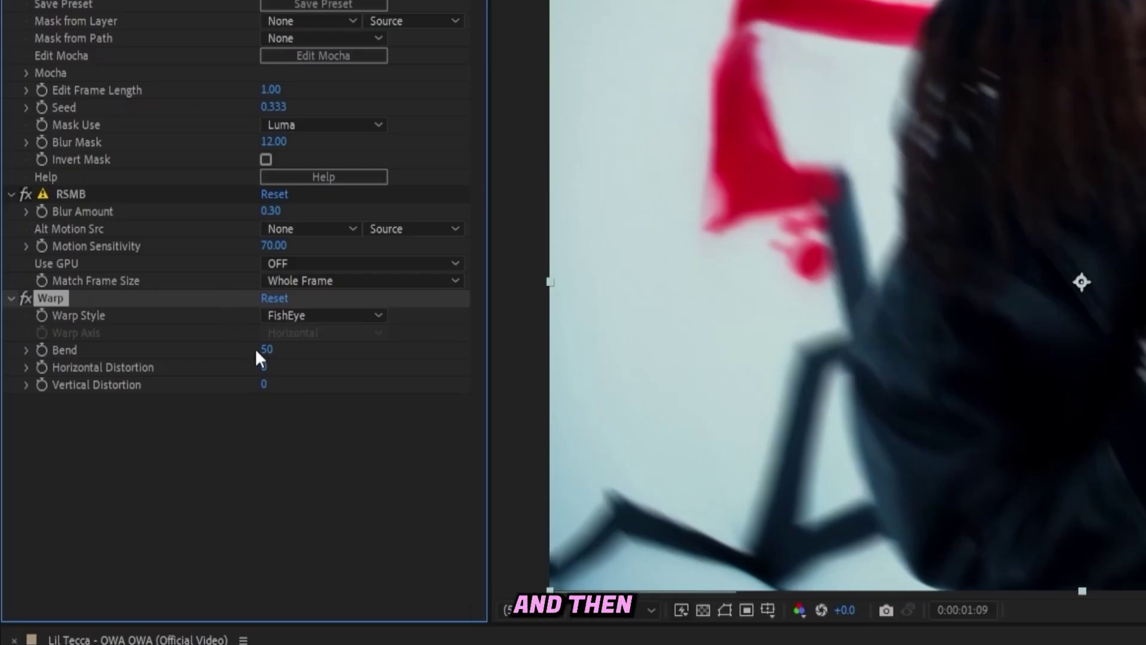
# Step: Set the Warp Bend to -20 and keyframe it at the start of the middle clip
pyautogui.moveTo(264, 351); pyautogui.dragTo(224, 348)
pyautogui.moveTo(272, 351); pyautogui.dragTo(266, 350)
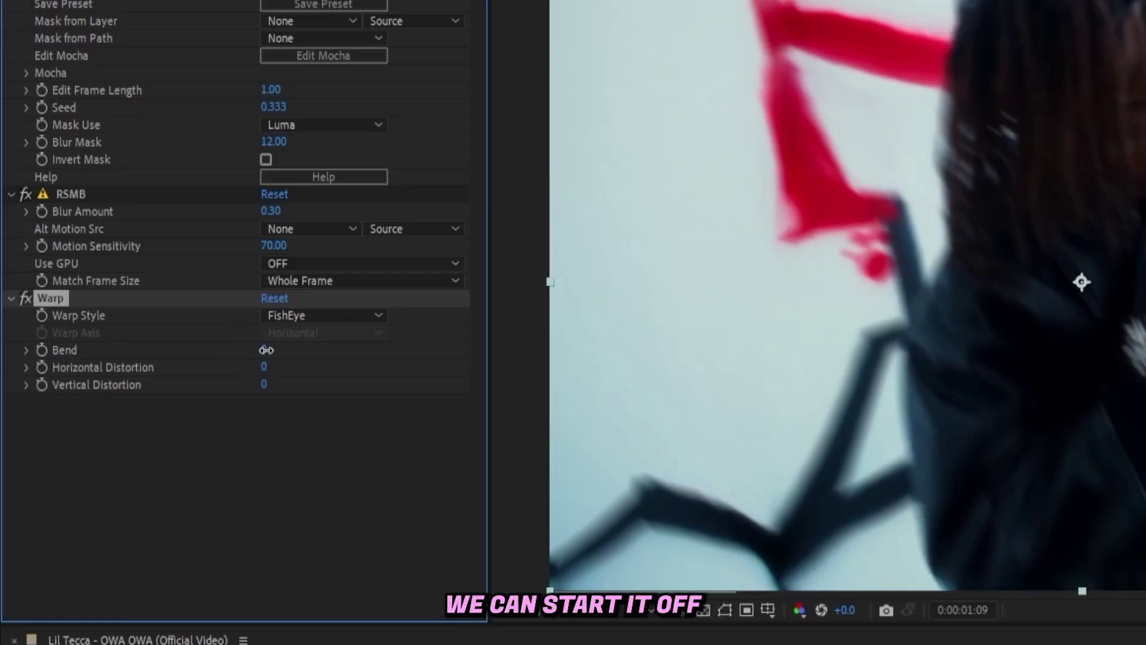
pyautogui.click(266, 350)
pyautogui.press('Return')
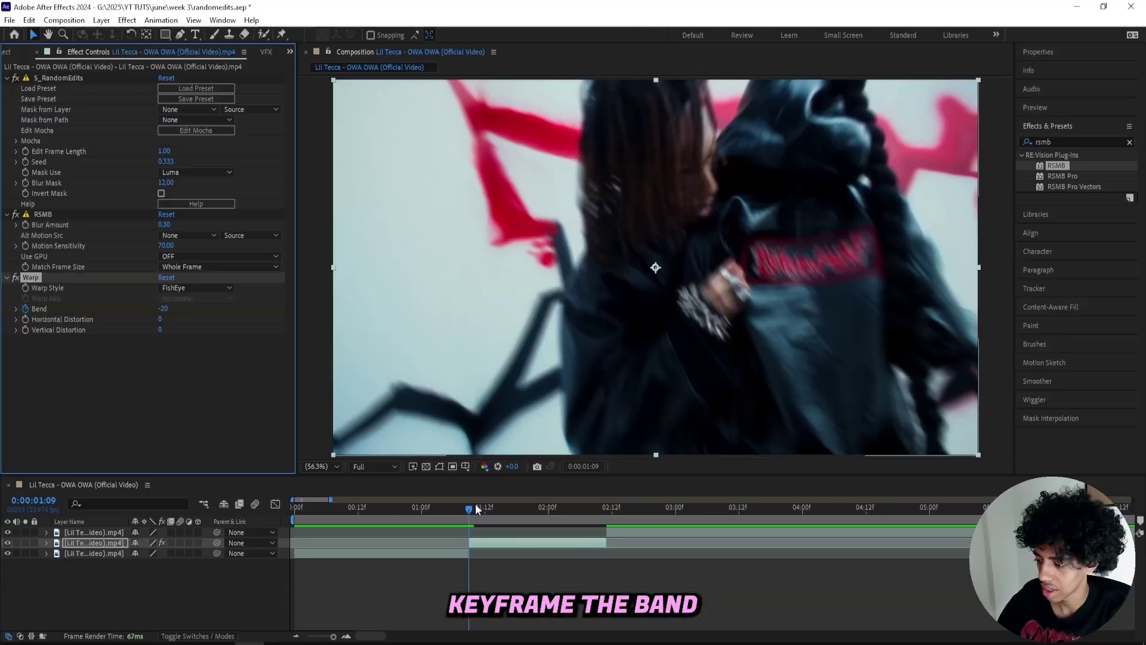
# Step: Keyframe the Warp Bend at about -100 at 0:00:02:10, near the middle clip's end, and preview the warped transition
pyautogui.click(604, 508)
pyautogui.click(602, 508)
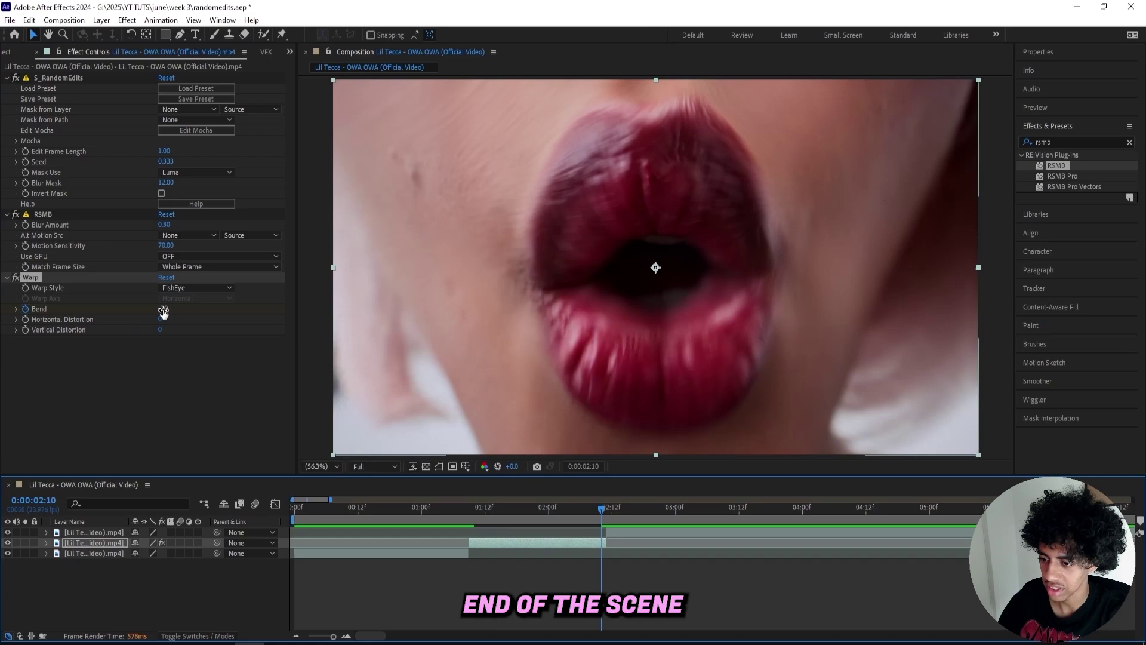
pyautogui.moveTo(163, 311); pyautogui.dragTo(88, 312)
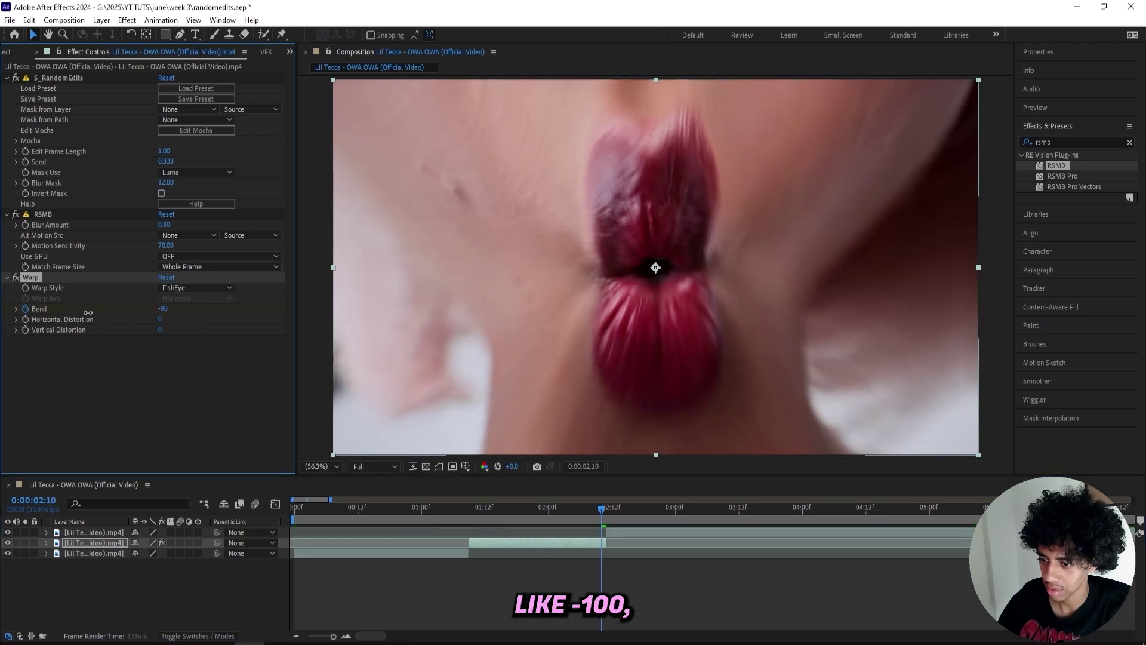
pyautogui.moveTo(486, 510)
pyautogui.mouseDown()
pyautogui.moveTo(457, 519)
pyautogui.moveTo(477, 507)
pyautogui.mouseUp()
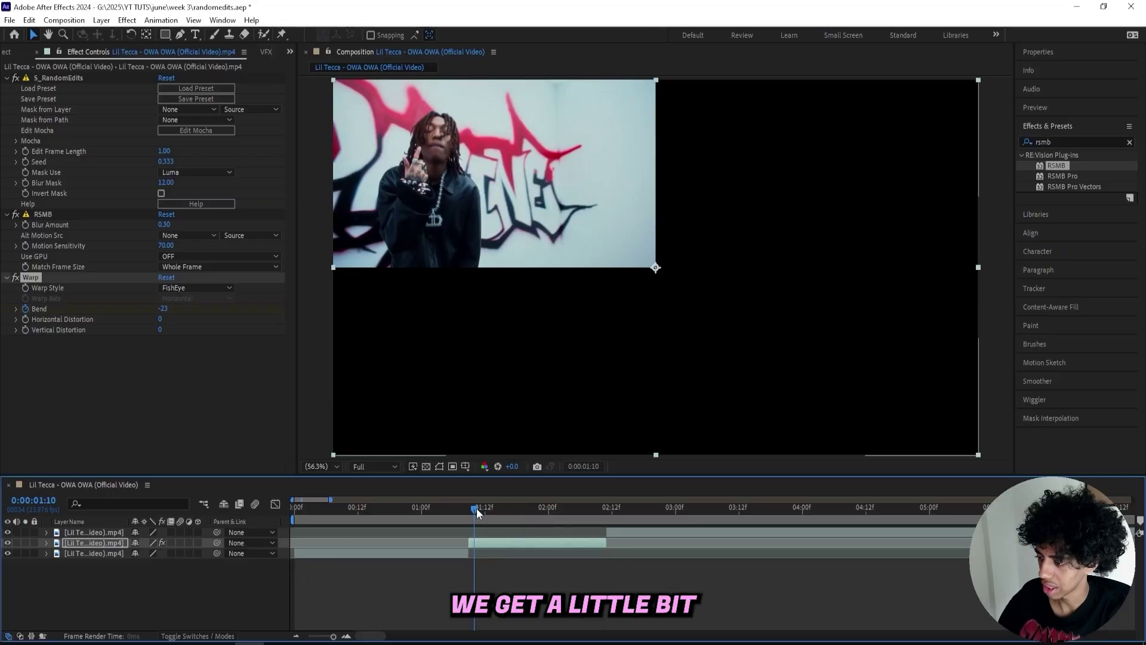
pyautogui.press('space')
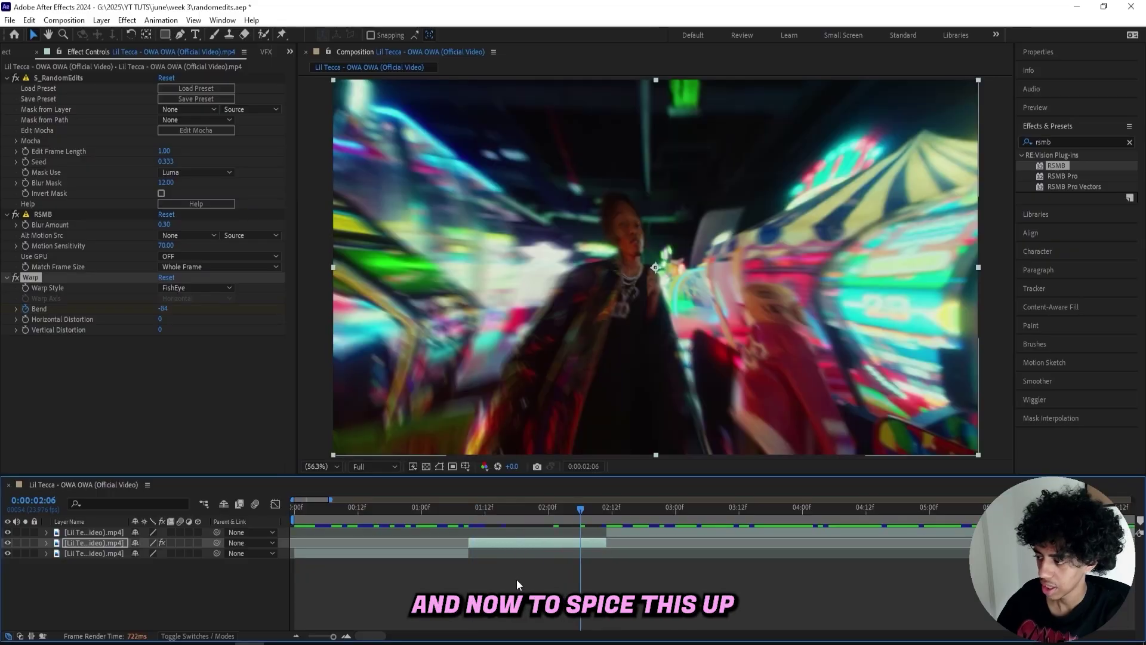
# Step: Apply the Curves effect to the middle clip and shape a basic S curve with lowered shadows and raised highlights
pyautogui.hotkey('ctrl', 'space')
pyautogui.write('cur')
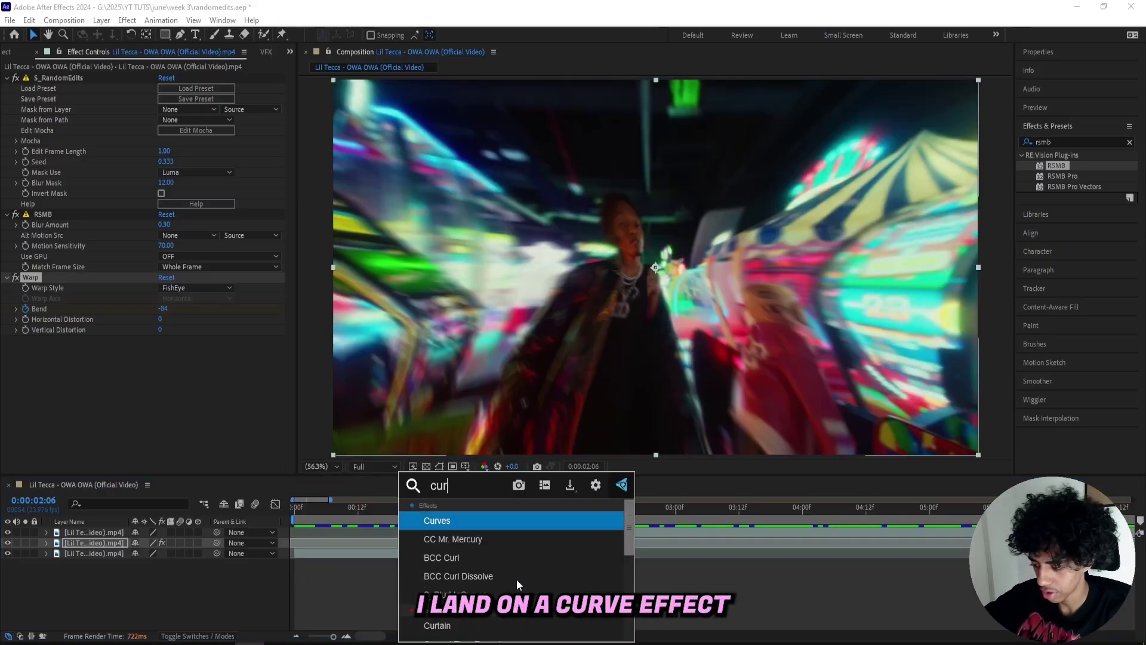
pyautogui.press('Return')
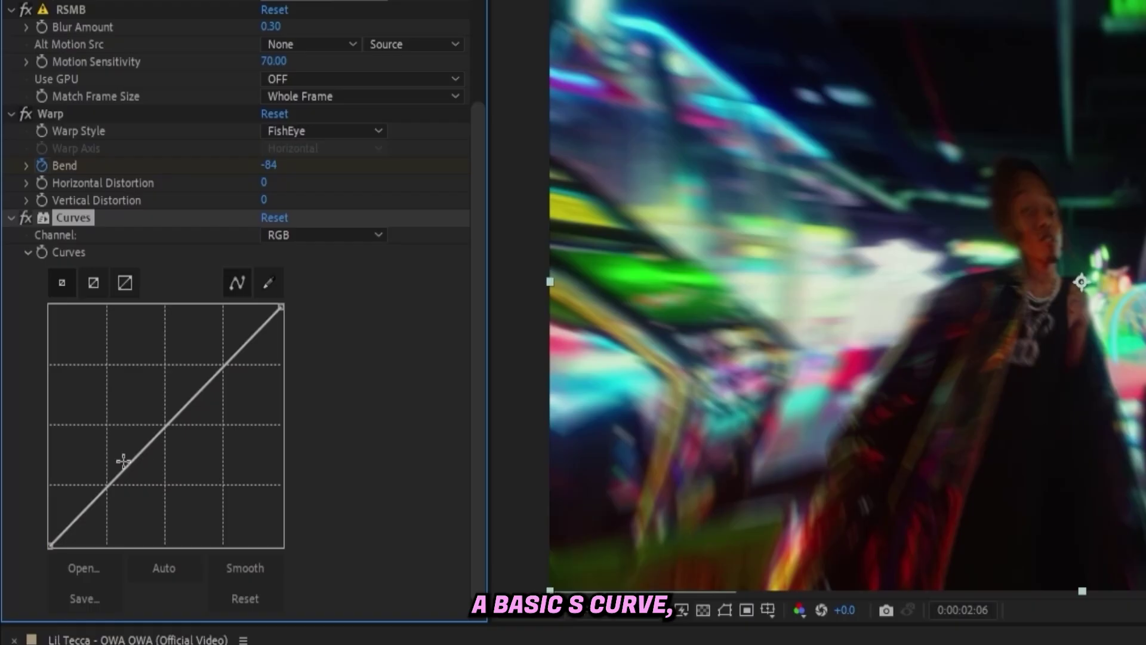
pyautogui.moveTo(88, 498); pyautogui.dragTo(85, 523)
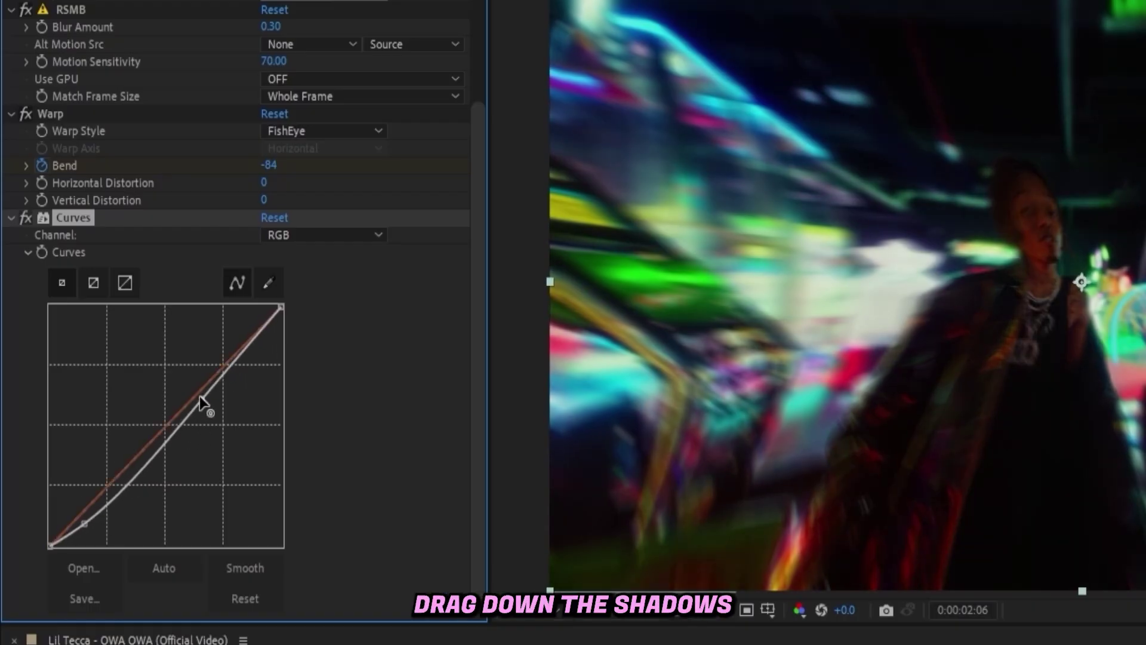
pyautogui.moveTo(201, 398); pyautogui.dragTo(192, 383)
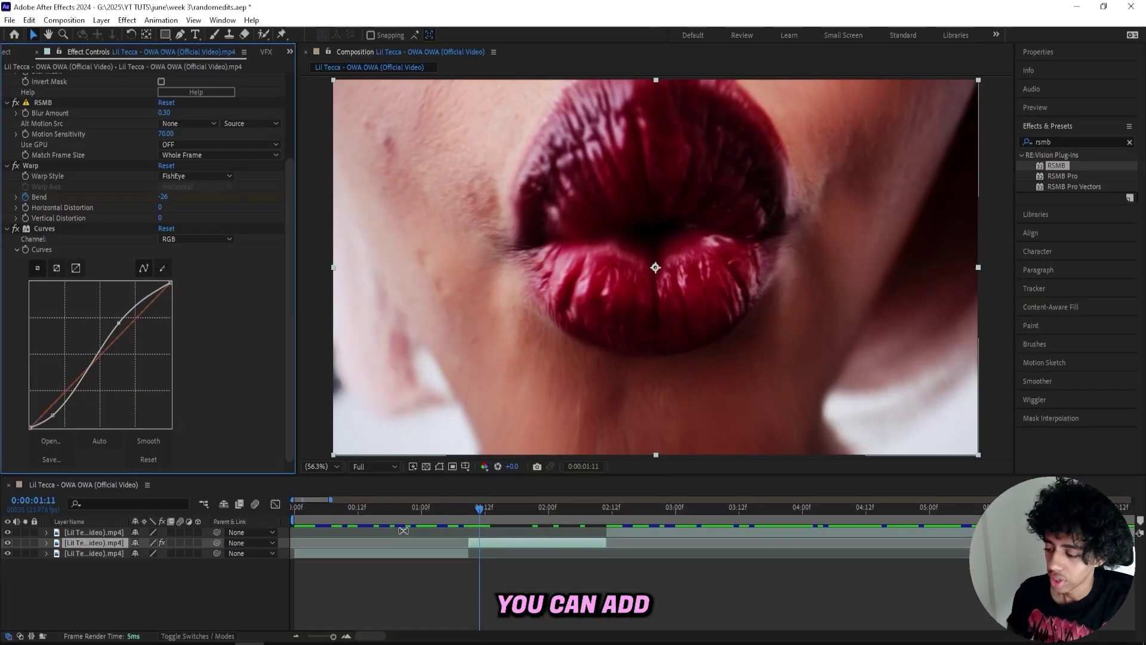
# Step: Apply the S_Hotspots effect to the middle clip and keyframe its Threshold at 0 on the clip's first frame, 0:00:01:09
pyautogui.hotkey('ctrl', 'space')
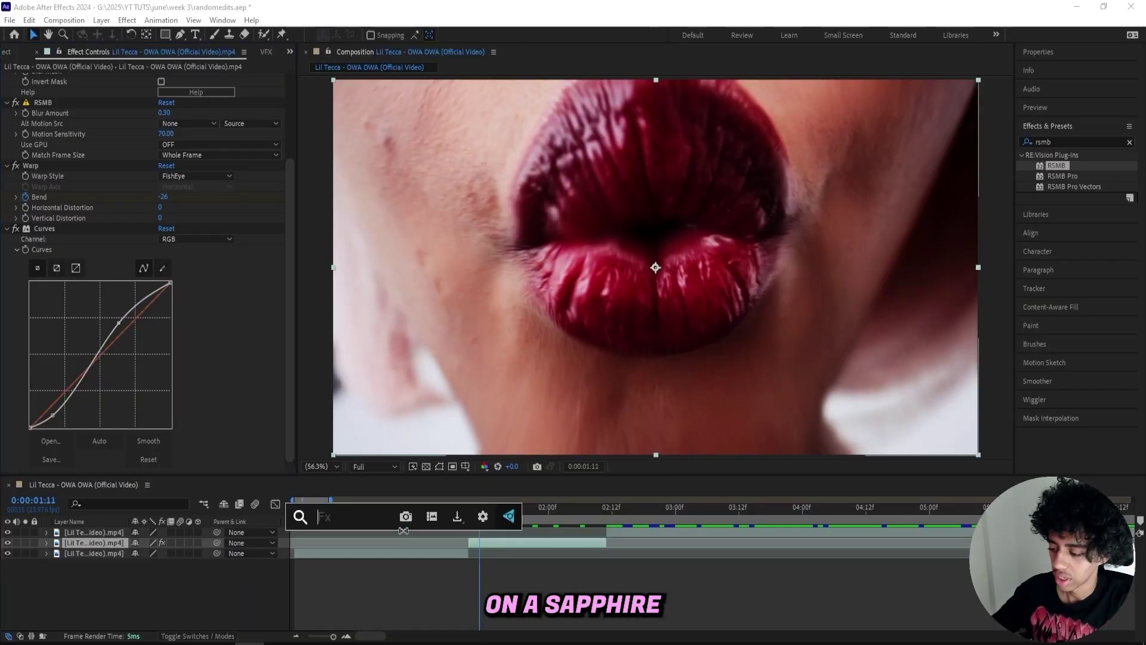
pyautogui.write('s_hotspo')
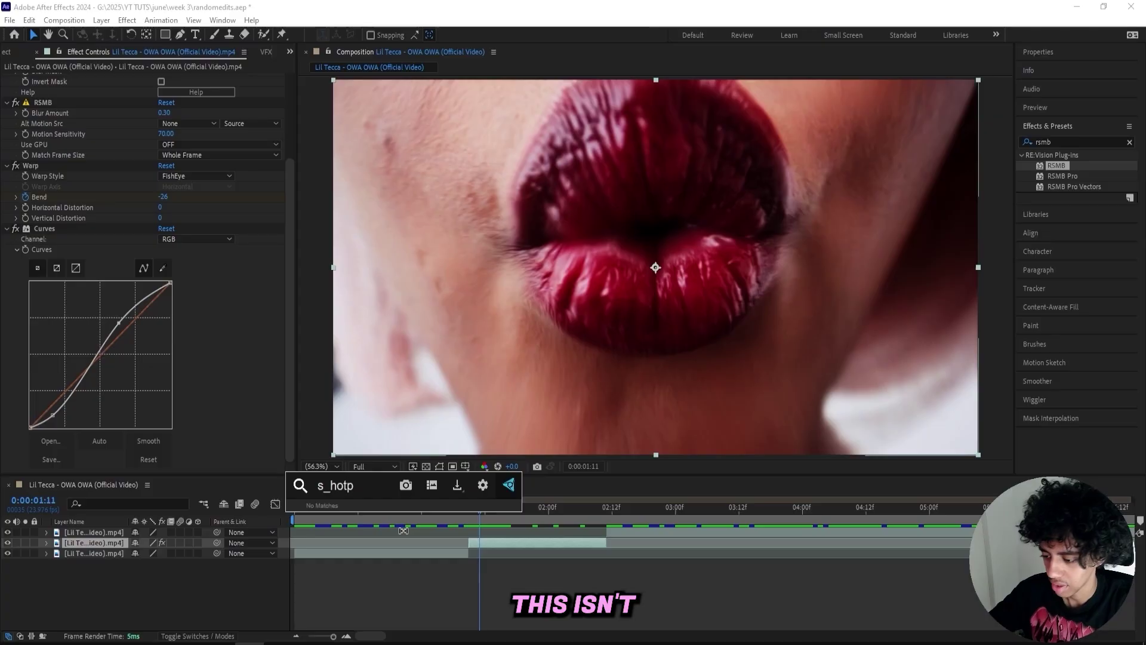
pyautogui.press('Return')
pyautogui.moveTo(477, 508); pyautogui.dragTo(471, 507)
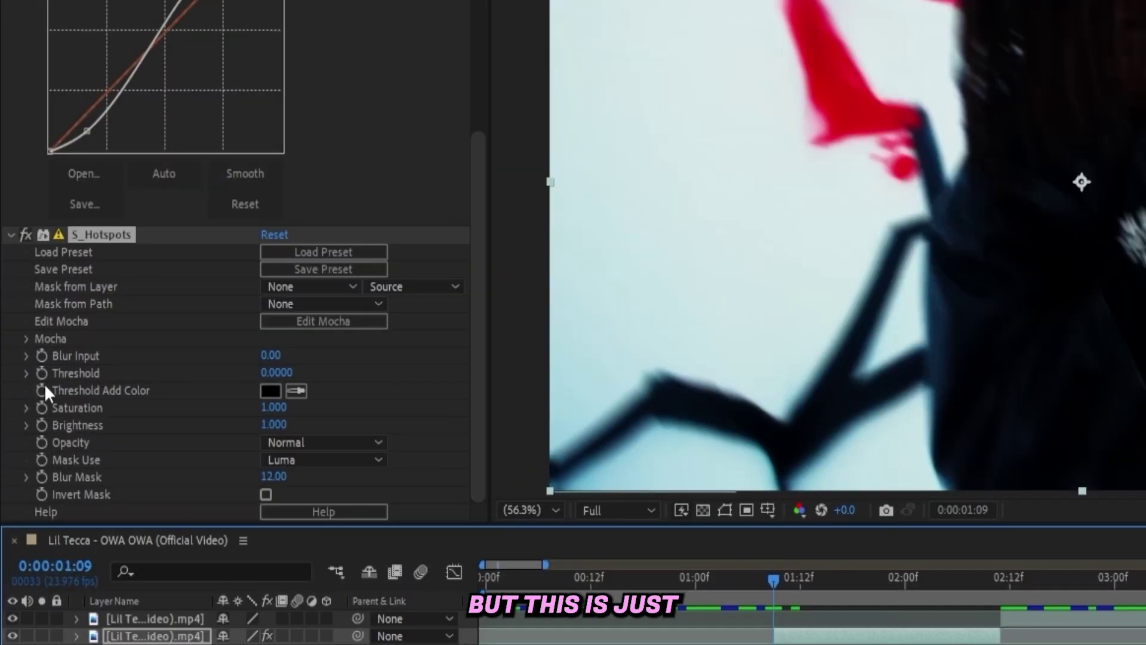
pyautogui.click(25, 384)
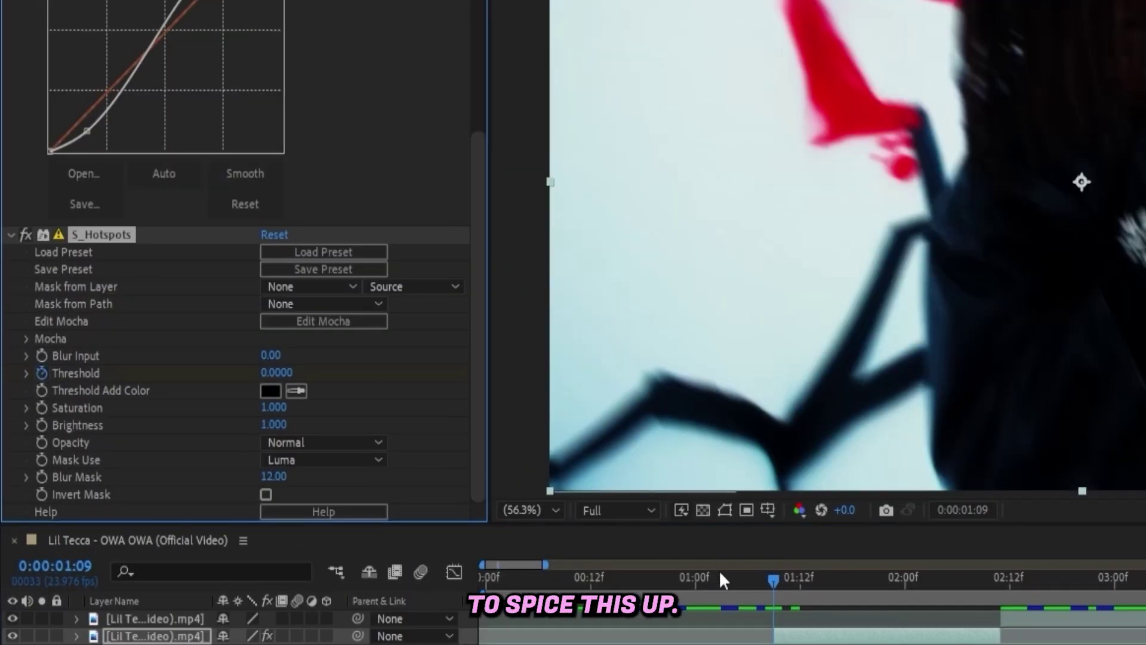
# Step: Keyframe the S_Hotspots Threshold at 0.29 at 0:00:02:10 and check the look at several points of the middle clip
pyautogui.moveTo(776, 583); pyautogui.dragTo(991, 592)
pyautogui.moveTo(274, 372); pyautogui.dragTo(323, 381)
pyautogui.moveTo(998, 569)
pyautogui.mouseDown()
pyautogui.moveTo(789, 584)
pyautogui.moveTo(1009, 585)
pyautogui.moveTo(994, 585)
pyautogui.mouseUp()
pyautogui.moveTo(270, 373); pyautogui.dragTo(268, 379)
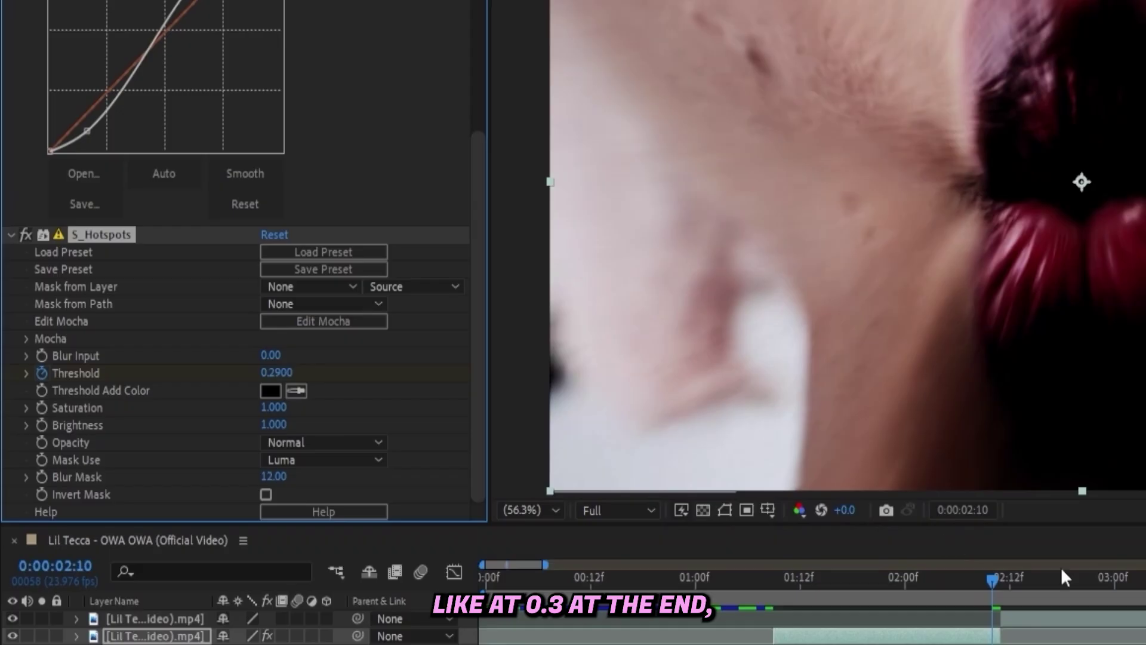
pyautogui.click(797, 575)
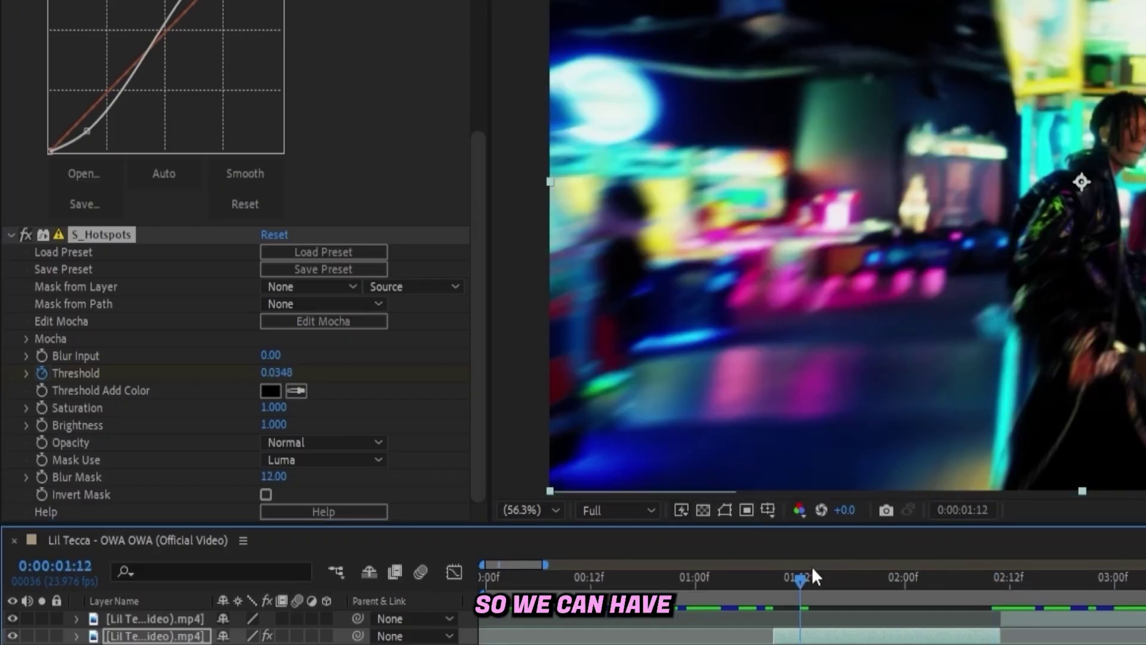
pyautogui.click(826, 574)
pyautogui.moveTo(849, 572); pyautogui.dragTo(879, 571)
# Step: Apply the Add Grain effect to the middle clip and set its Viewing Mode to Final Output
pyautogui.hotkey('ctrl', 'space')
pyautogui.write('add grain')
pyautogui.press('Return')
pyautogui.click(167, 339)
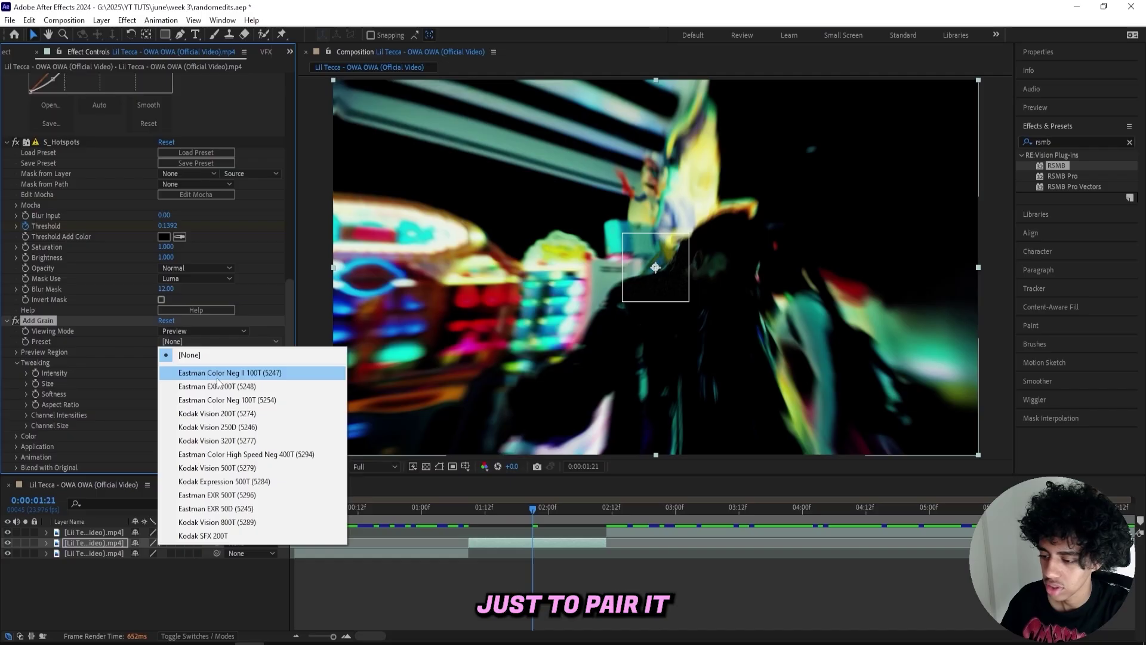
pyautogui.click(167, 332)
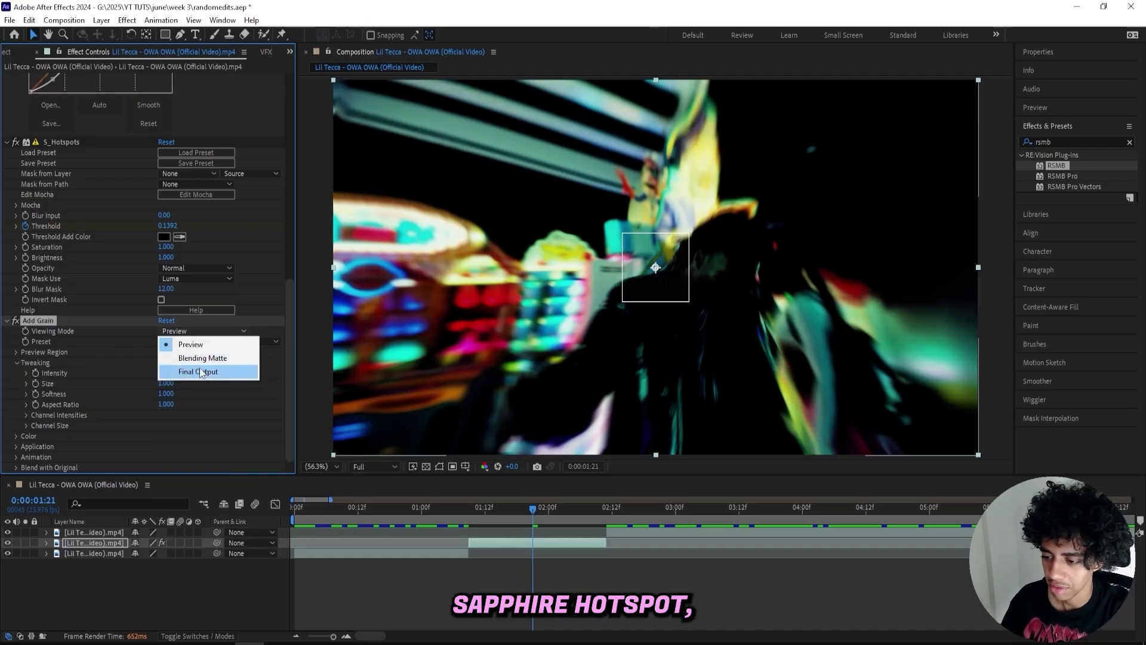
pyautogui.click(199, 370)
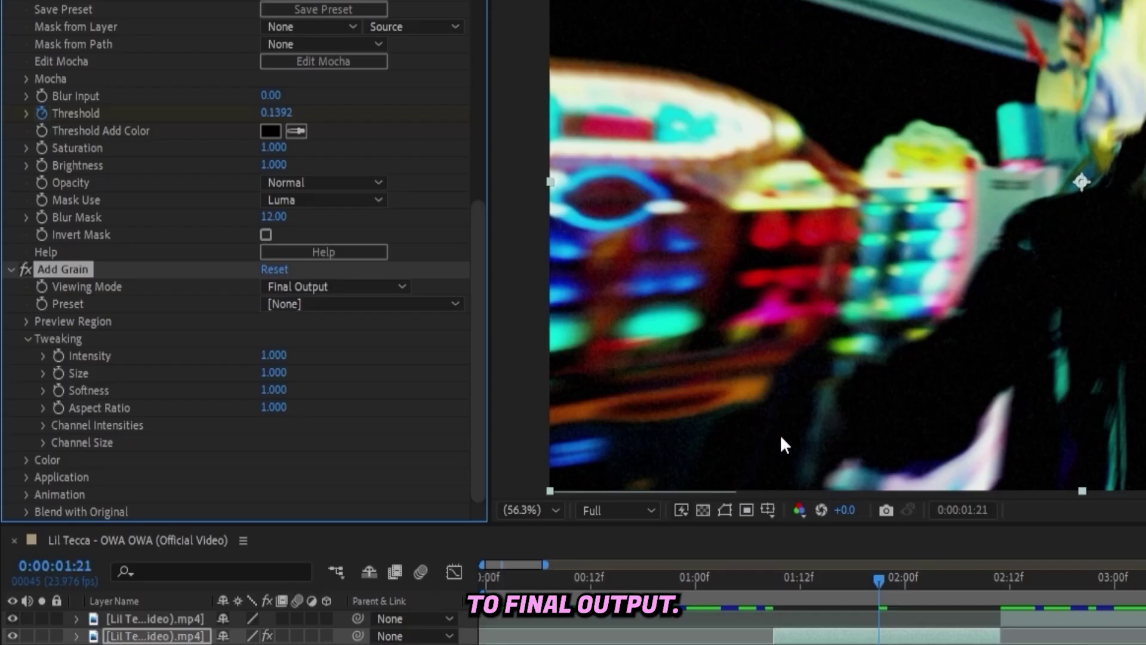
# Step: Keyframe the grain Intensity at 1 at 0:00:02:10 and 0 at 0:00:01:09, and preview the middle clip
pyautogui.moveTo(880, 576); pyautogui.dragTo(990, 582)
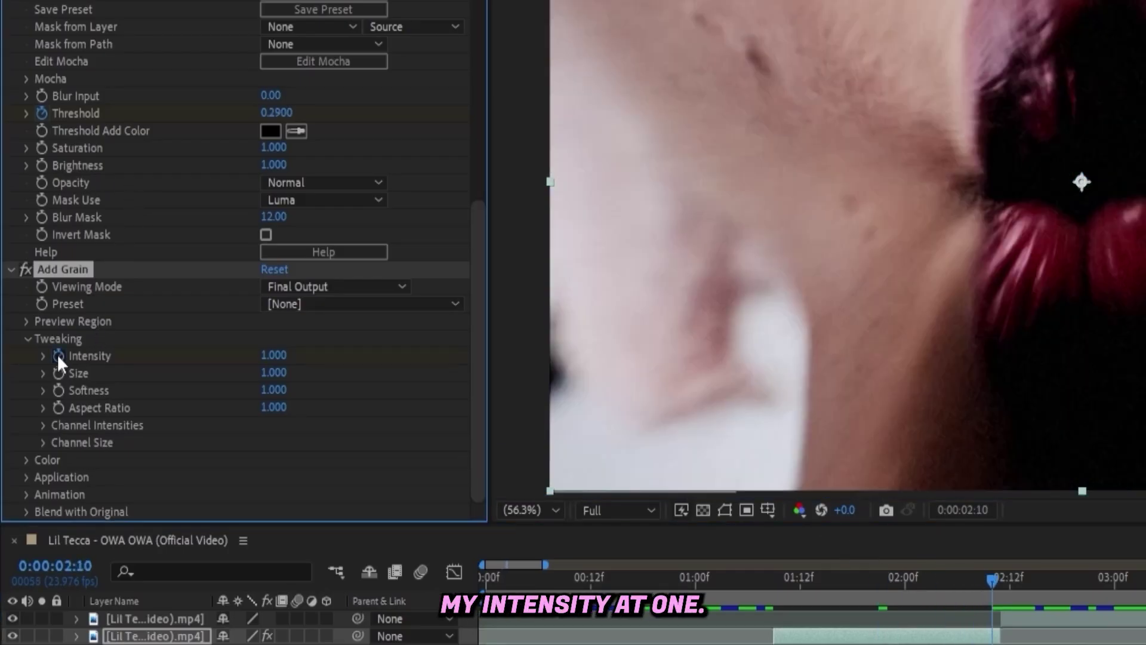
pyautogui.click(58, 356)
pyautogui.moveTo(859, 576); pyautogui.dragTo(773, 577)
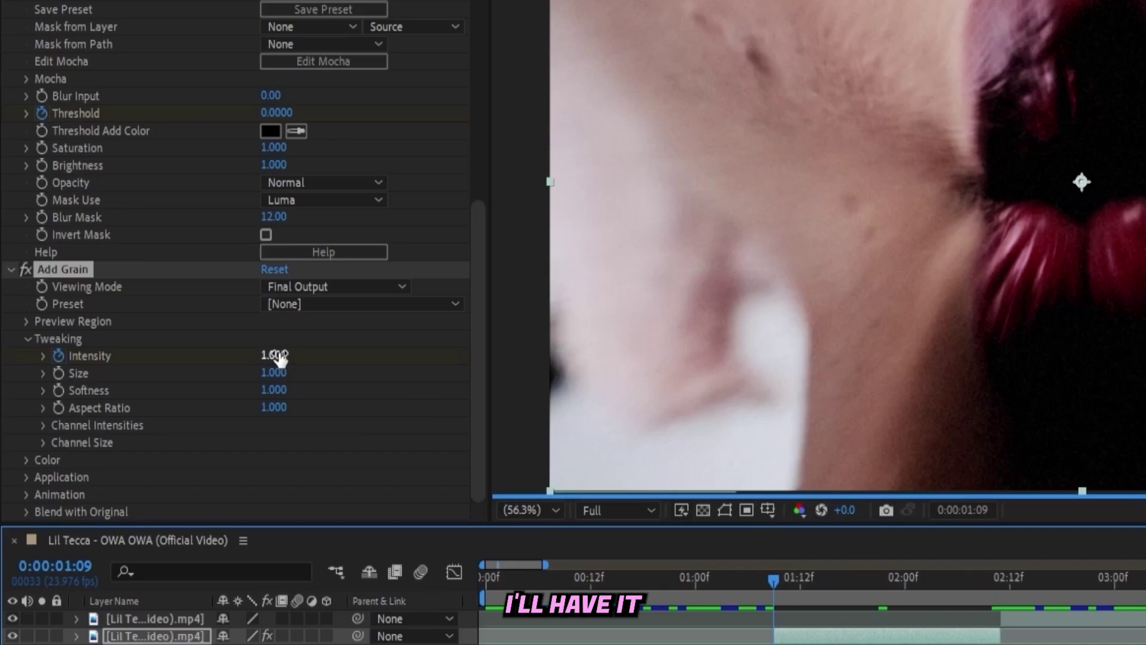
pyautogui.click(278, 354)
pyautogui.write('0')
pyautogui.press('Return')
pyautogui.moveTo(774, 579)
pyautogui.mouseDown()
pyautogui.moveTo(810, 579)
pyautogui.moveTo(775, 584)
pyautogui.mouseUp()
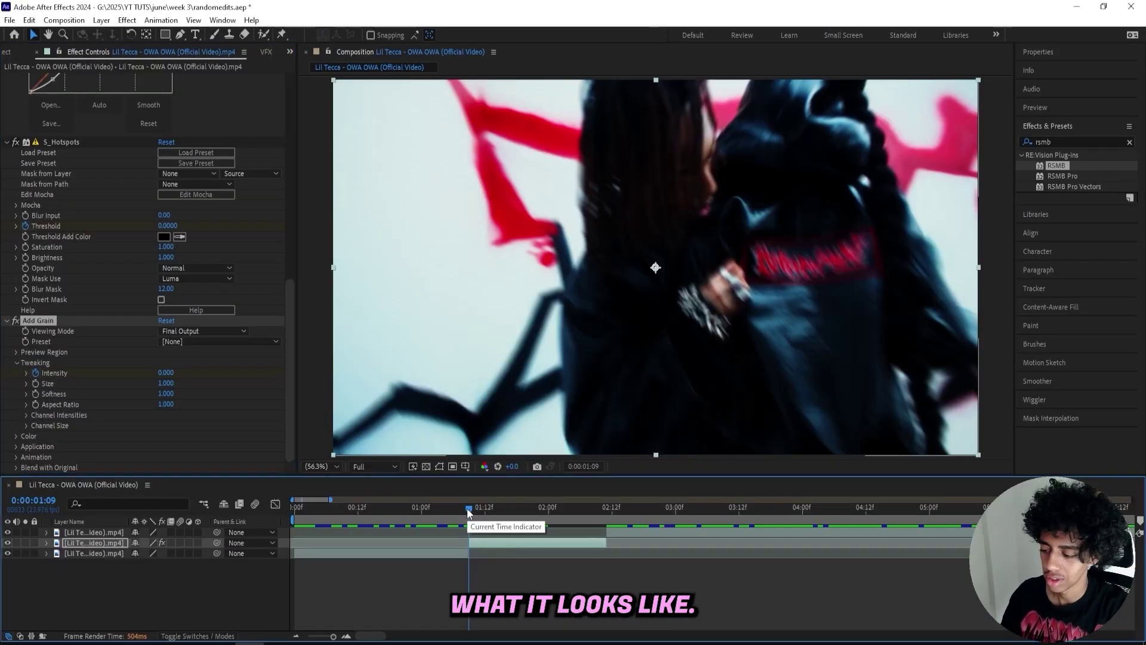
pyautogui.press('space')
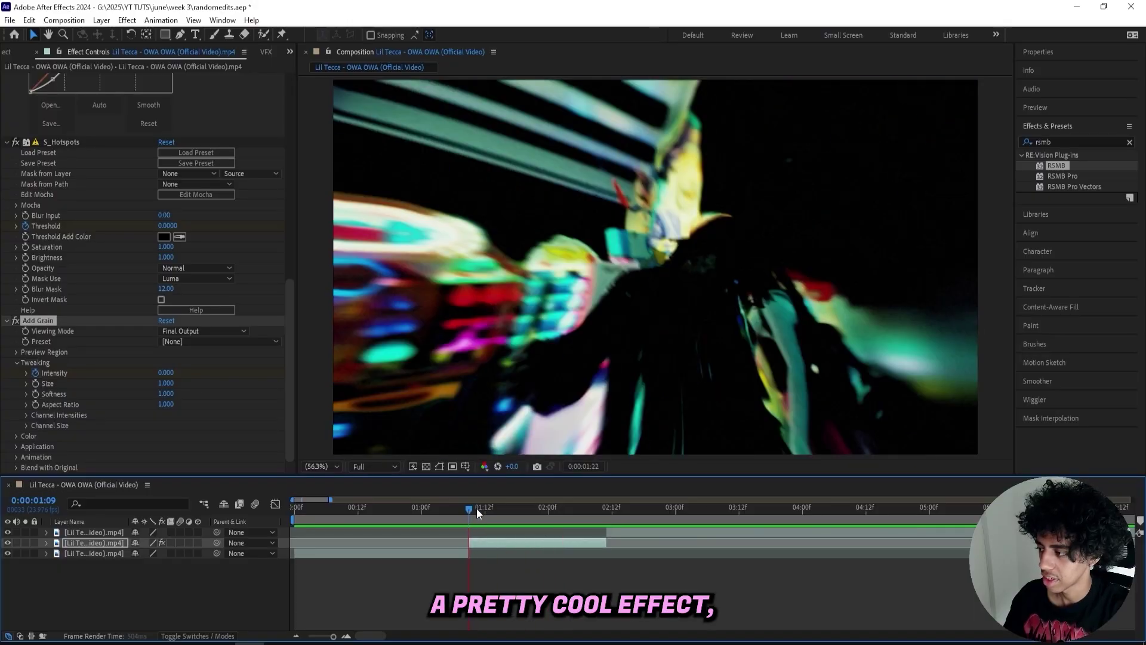
pyautogui.moveTo(467, 508); pyautogui.dragTo(521, 507)
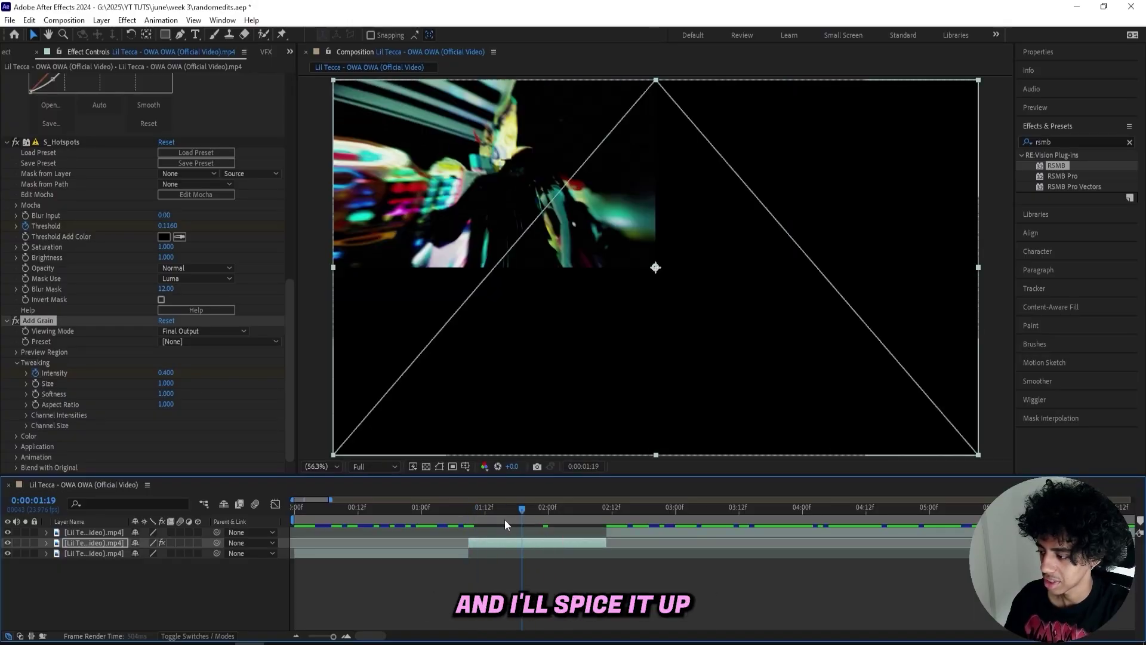
# Step: Apply the S_Flicker effect to the middle clip and set its Amplitude to 0
pyautogui.hotkey('ctrl', 'space')
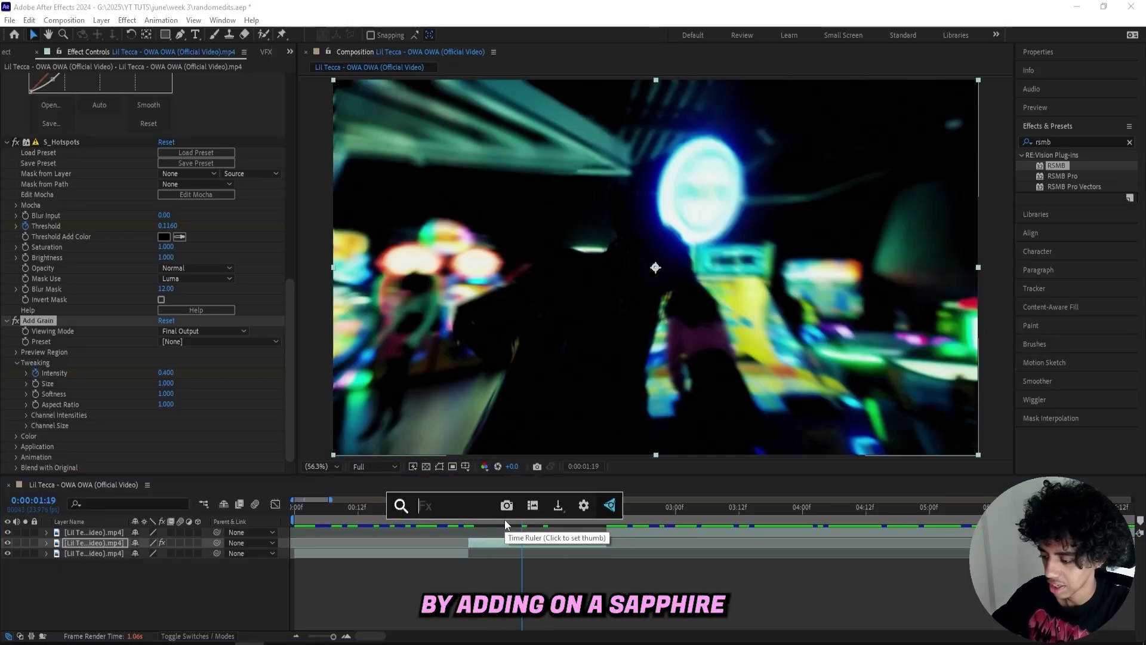
pyautogui.write('S_Flick')
pyautogui.press('Return')
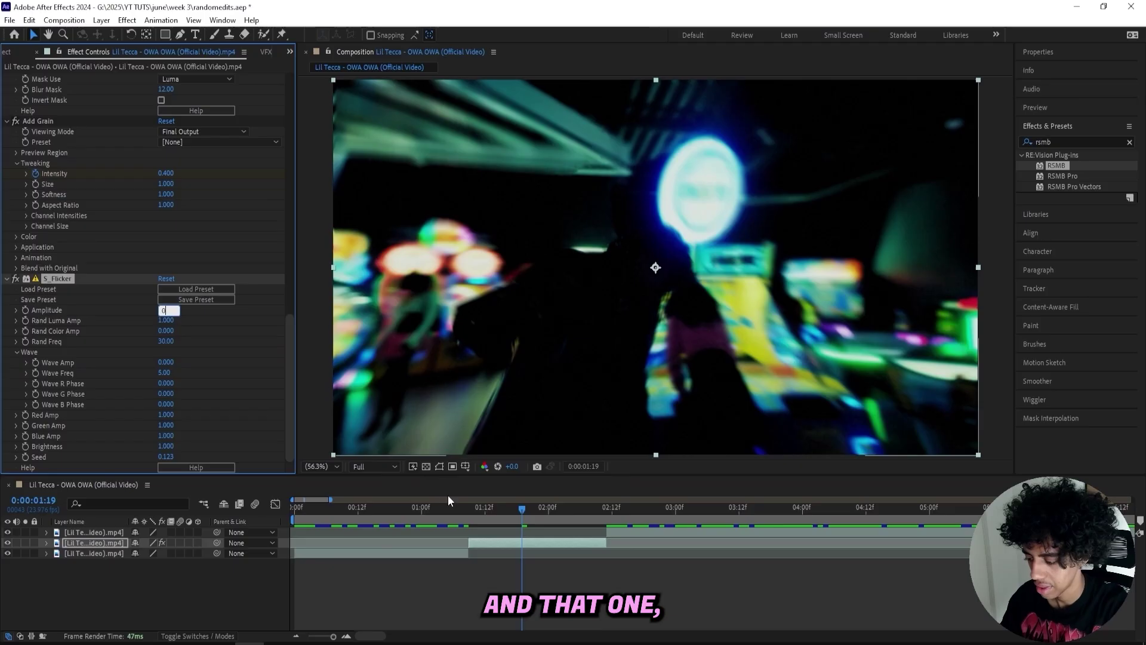
# Step: Keyframe the flicker Amplitude at 0 at 0:00:01:09 and at 0.34 at 0:00:02:10
pyautogui.click(468, 507)
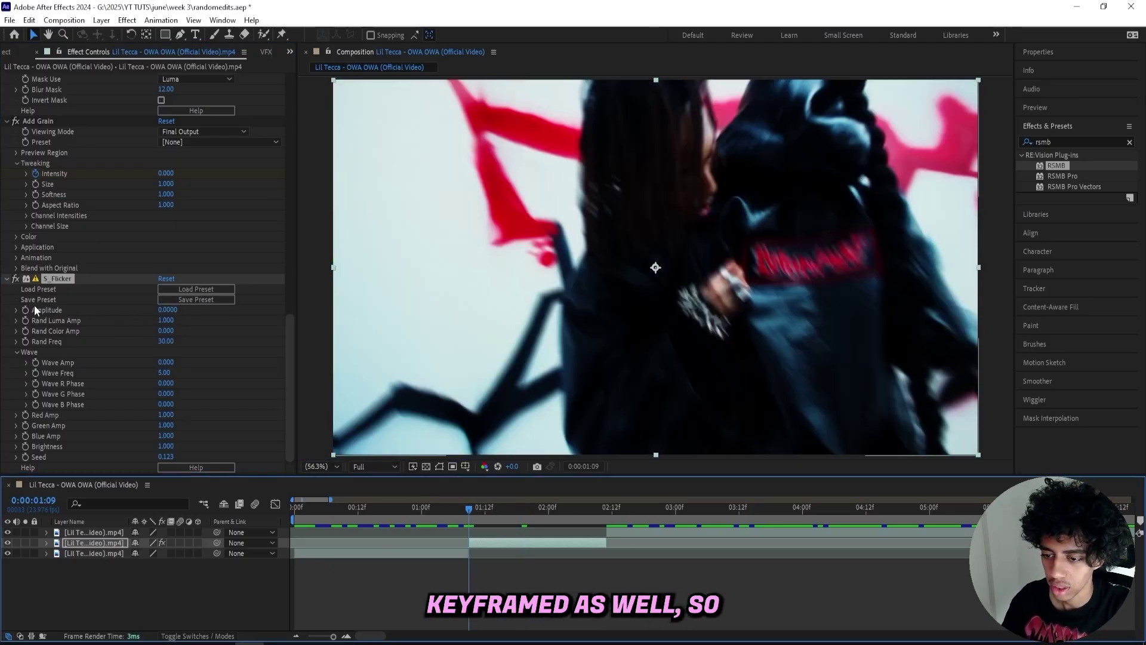
pyautogui.click(26, 310)
pyautogui.click(601, 508)
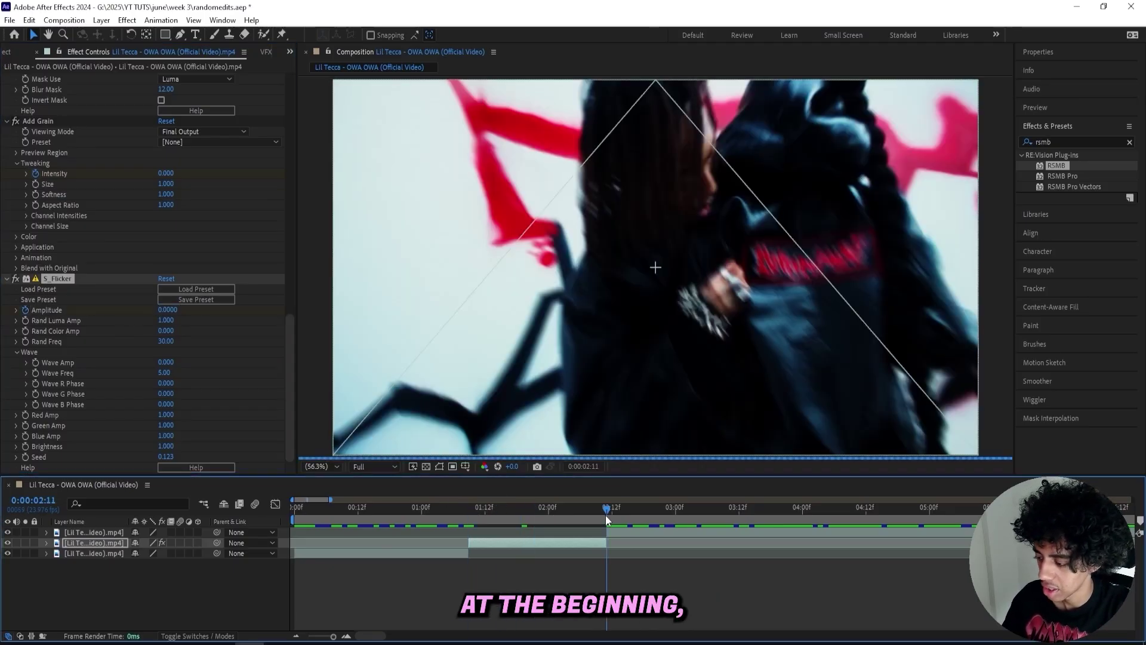
pyautogui.moveTo(166, 310); pyautogui.dragTo(188, 309)
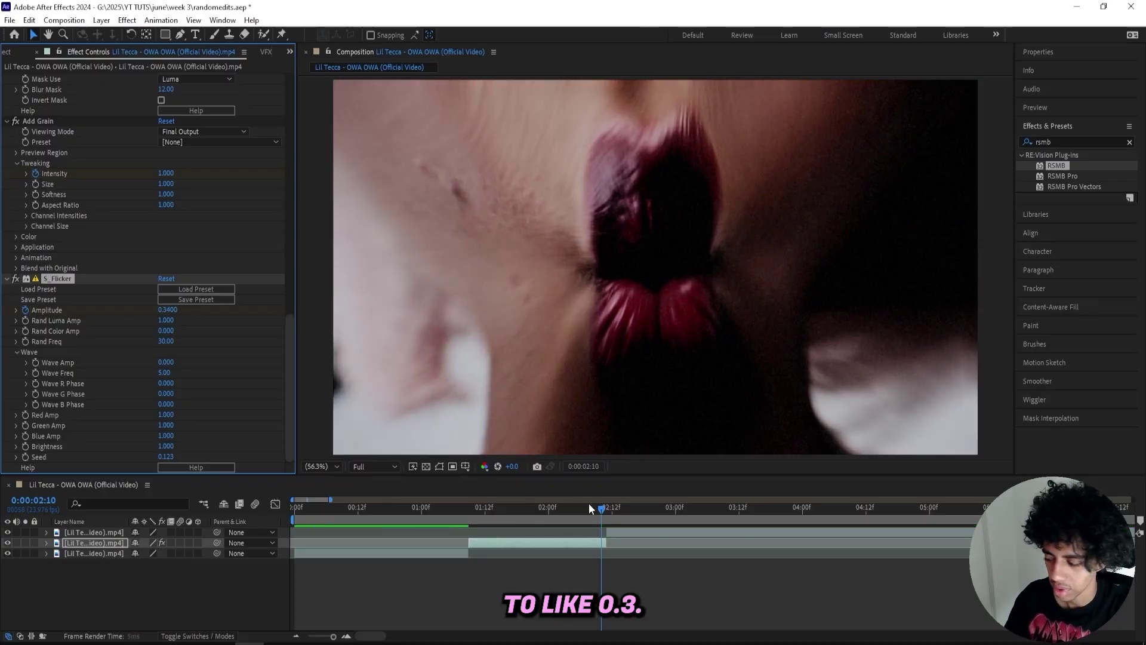
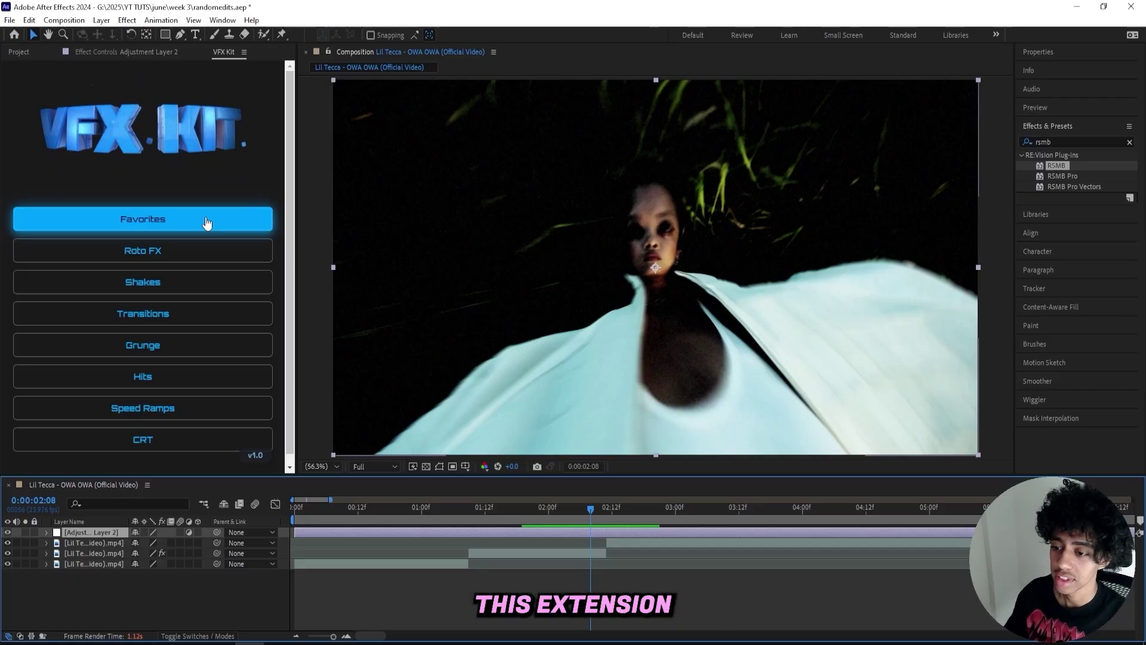
# Step: Widen the VFX Kit extension and apply its Trippy Optics shake preset to the adjustment layer
pyautogui.moveTo(295, 200); pyautogui.dragTo(364, 239)
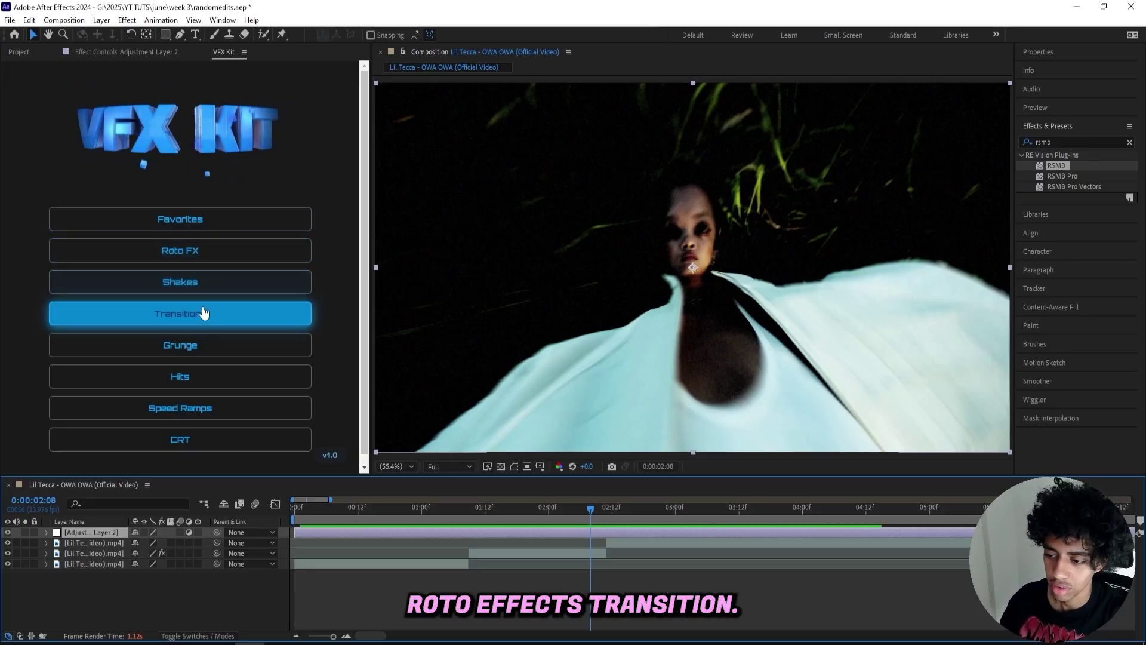
pyautogui.click(209, 282)
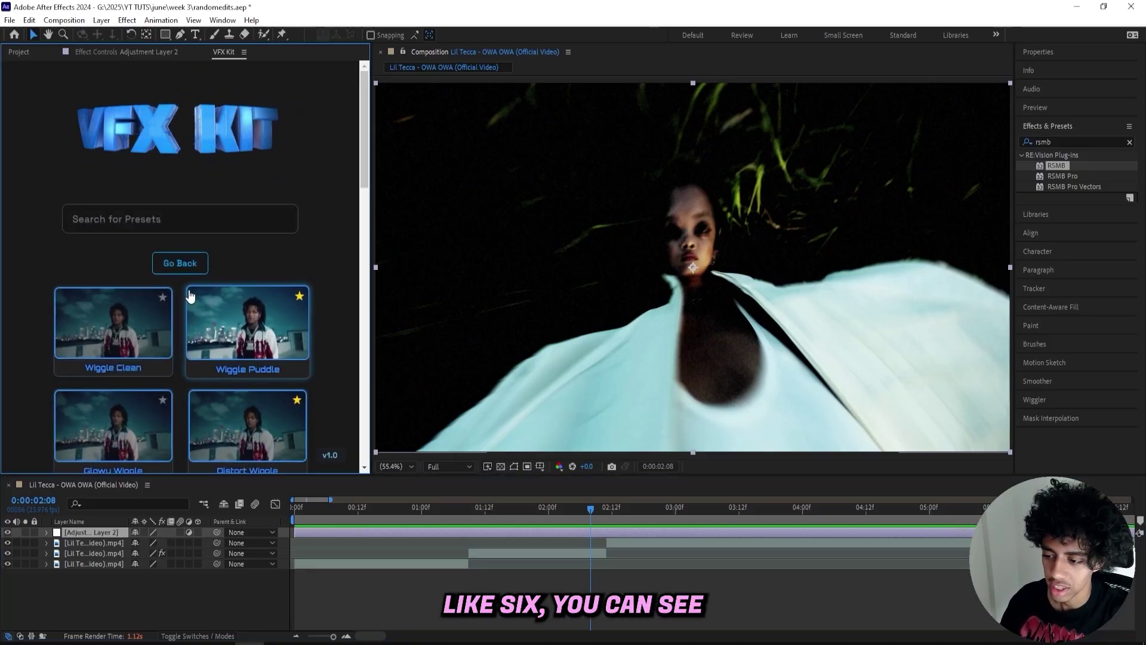
pyautogui.scroll(-4, 190, 296)
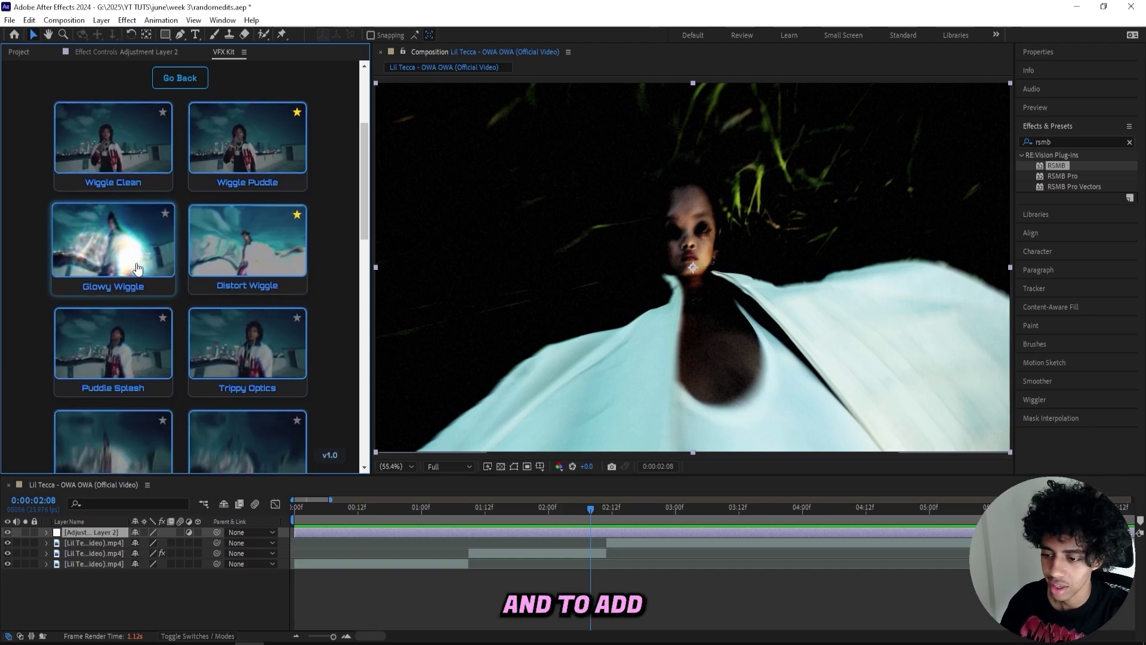
pyautogui.scroll(-1, 137, 268)
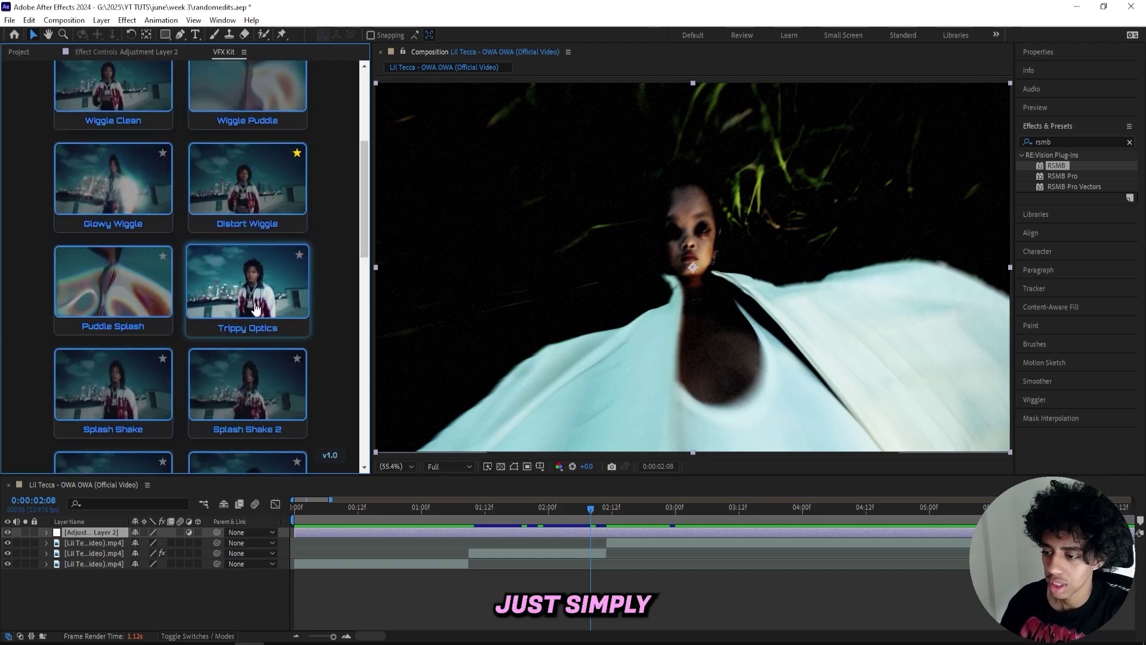
pyautogui.click(237, 281)
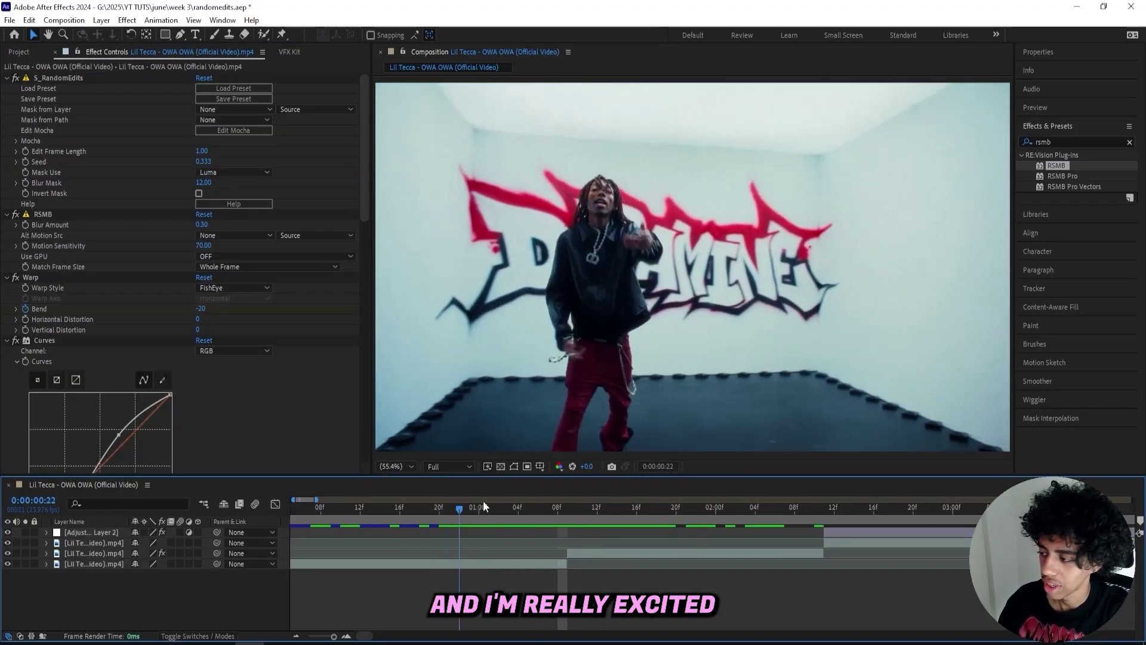
# Step: Go back to the VFX Kit preset categories and check the shake at the start of the last clip
pyautogui.moveTo(483, 501)
pyautogui.mouseDown()
pyautogui.moveTo(782, 504)
pyautogui.moveTo(488, 508)
pyautogui.mouseUp()
pyautogui.click(290, 51)
pyautogui.scroll(3, 137, 231)
pyautogui.scroll(3, 137, 230)
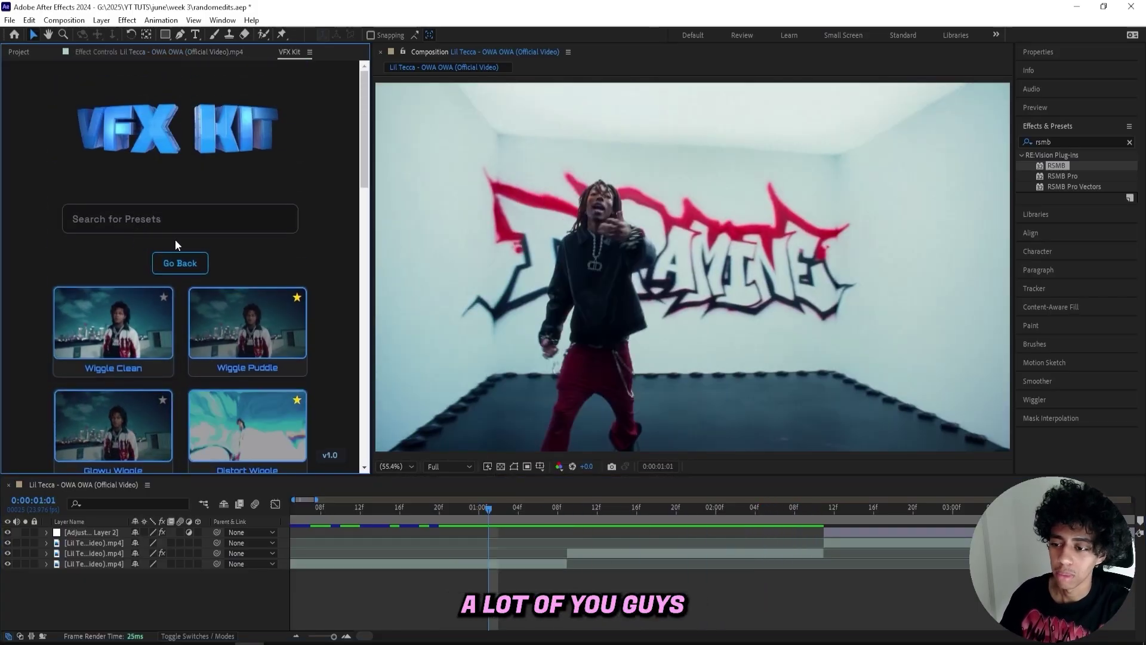
pyautogui.click(178, 256)
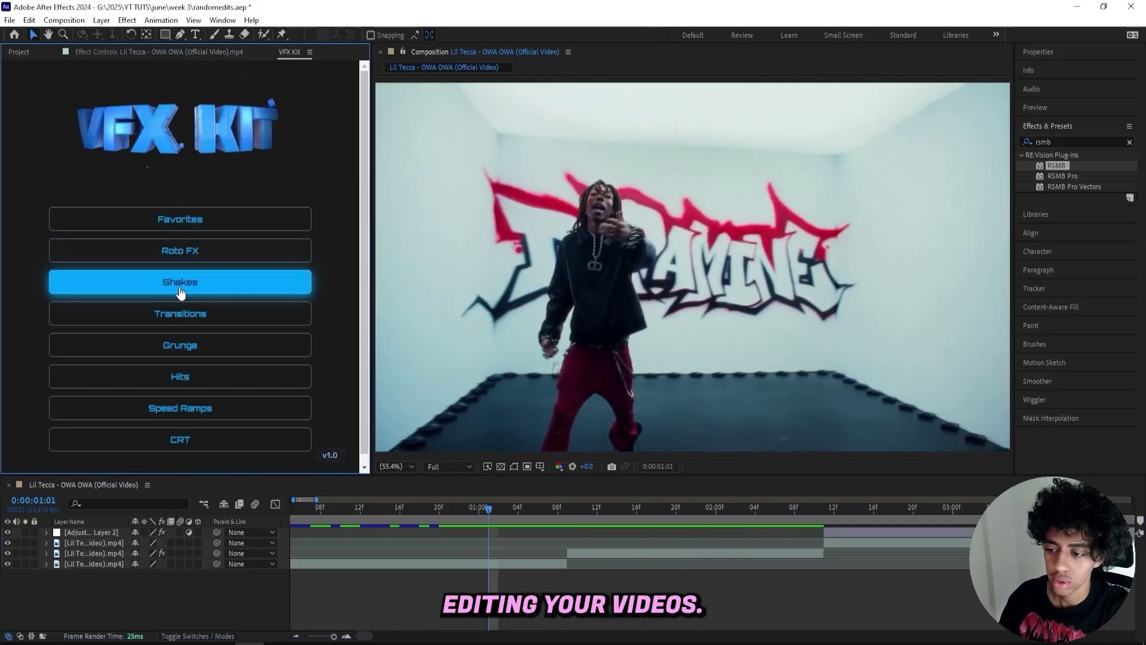
pyautogui.moveTo(848, 513); pyautogui.dragTo(895, 512)
pyautogui.moveTo(828, 557); pyautogui.dragTo(537, 550)
pyautogui.click(593, 530)
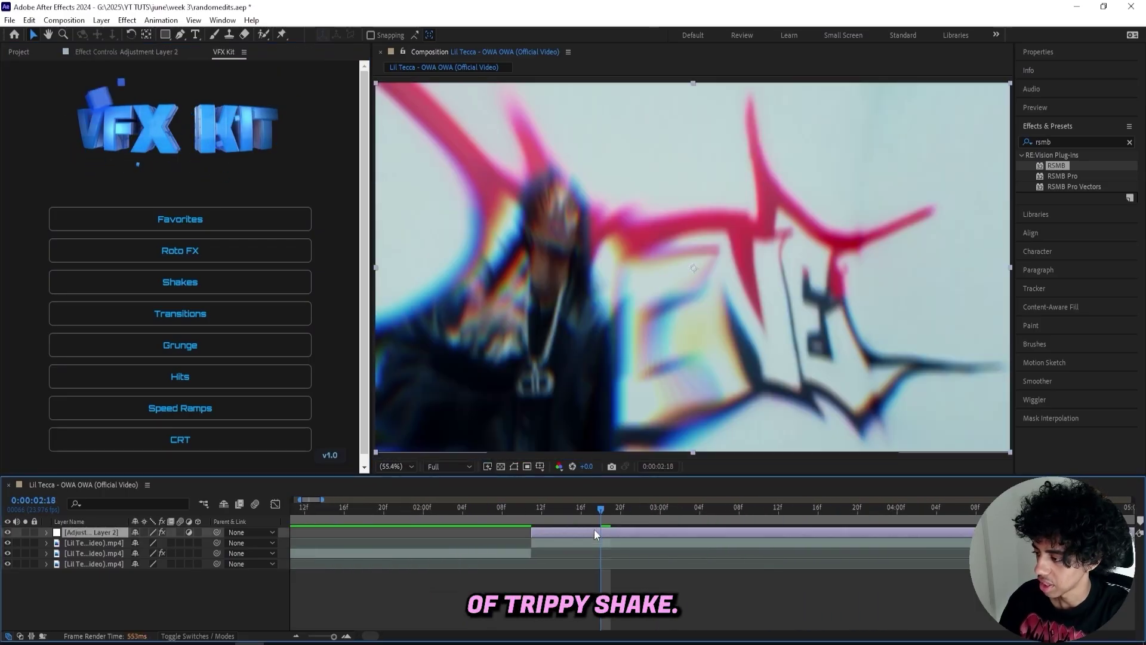
# Step: Add a new adjustment layer and apply the VFX Kit Quick Bounce pt1 transition preset to it at 0:00:01:07
pyautogui.moveTo(455, 509); pyautogui.dragTo(305, 511)
pyautogui.moveTo(397, 562); pyautogui.dragTo(425, 565)
pyautogui.click(436, 511)
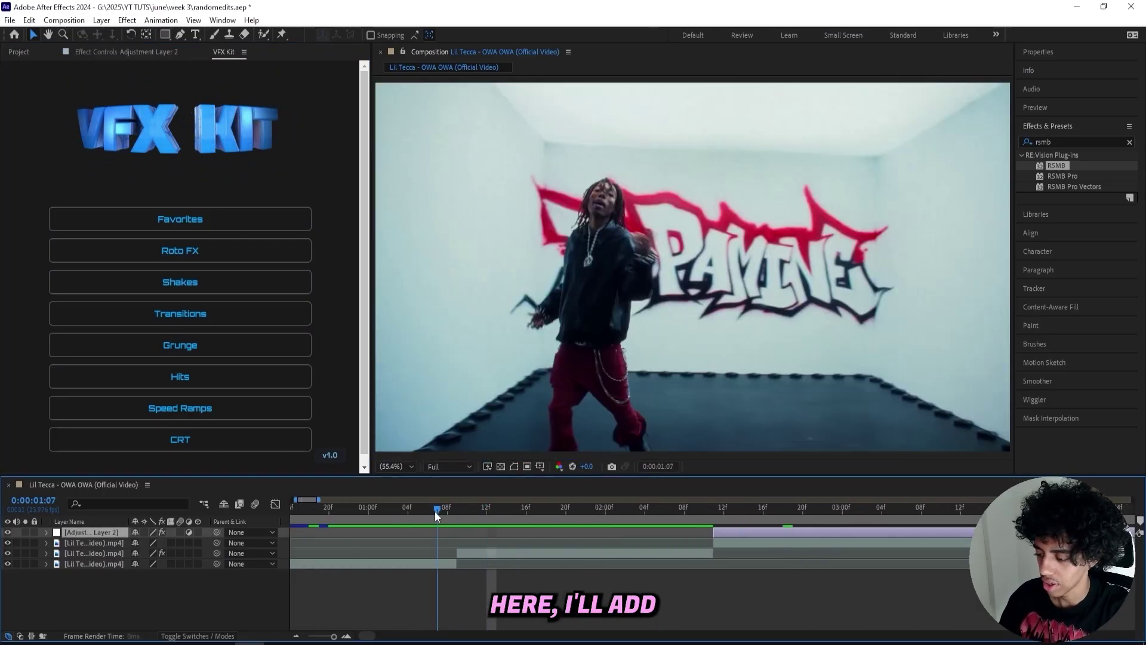
pyautogui.hotkey('ctrl', 'alt', 'y')
pyautogui.hscroll(-2, 423, 549)
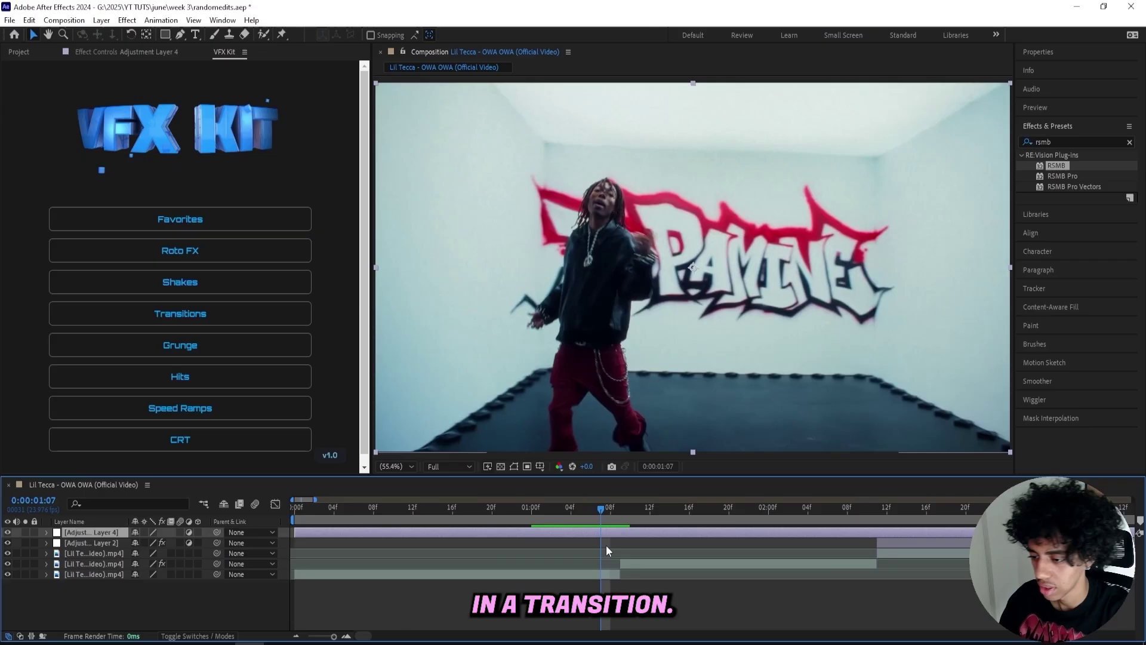
pyautogui.click(214, 314)
pyautogui.scroll(-10, 204, 295)
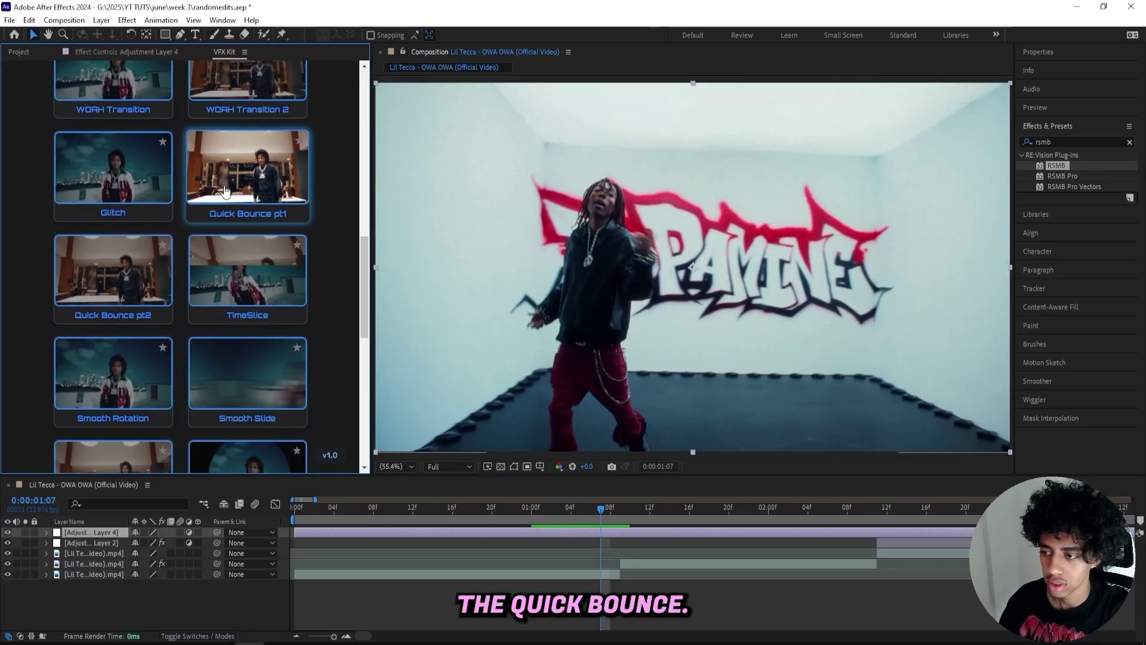
pyautogui.click(228, 176)
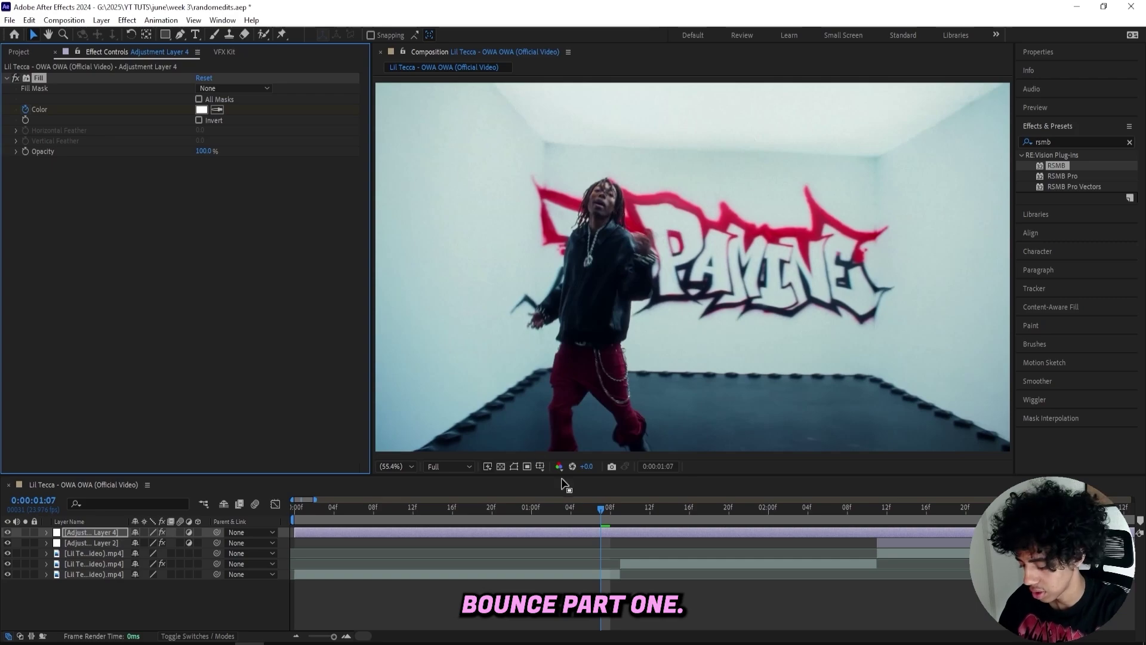
# Step: Add another adjustment layer, apply the Quick Bounce pt2 transition preset at 0:00:01:04, and check its keyframe timing against the first cut
pyautogui.click(571, 508)
pyautogui.hotkey('ctrl', 'alt', 'y')
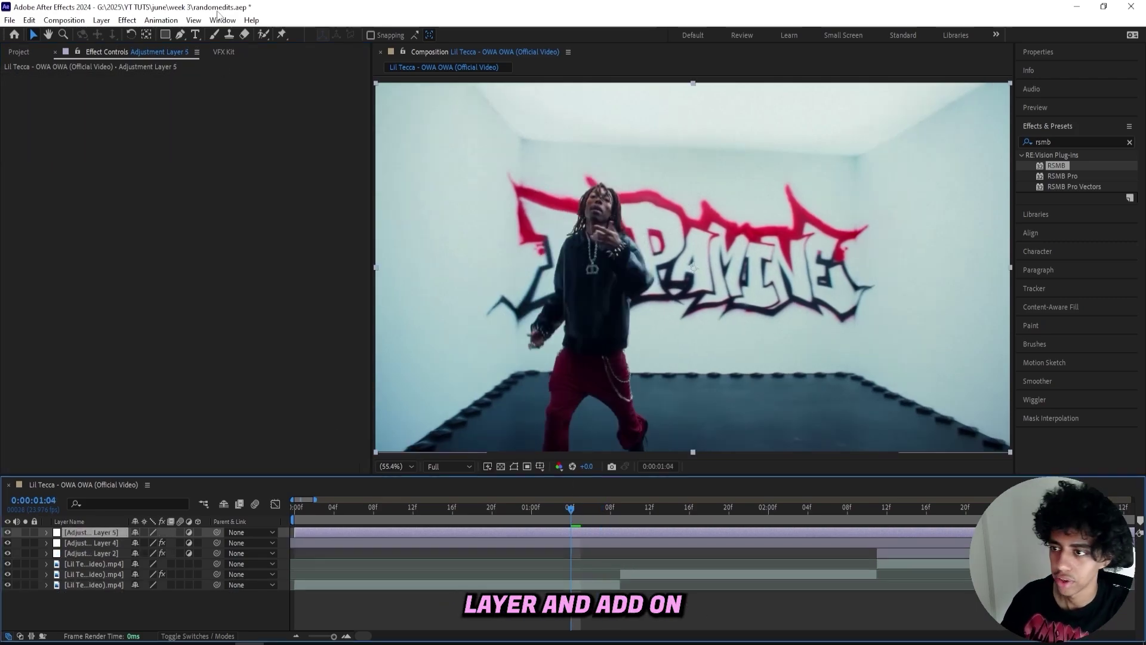
pyautogui.click(224, 52)
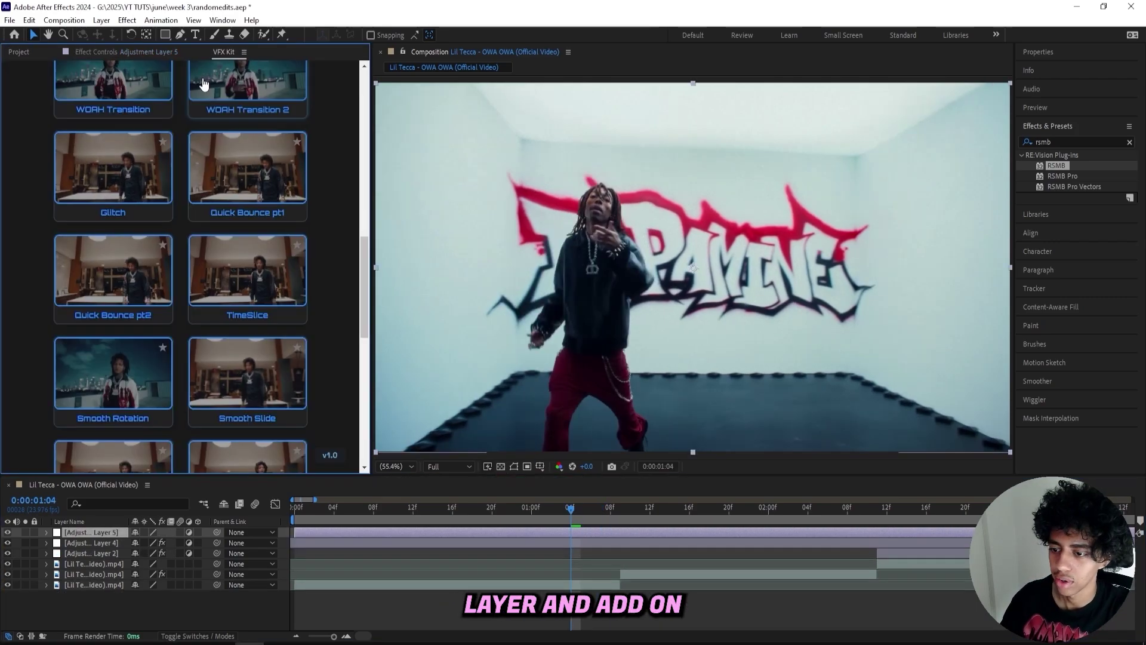
pyautogui.click(111, 287)
pyautogui.press('u')
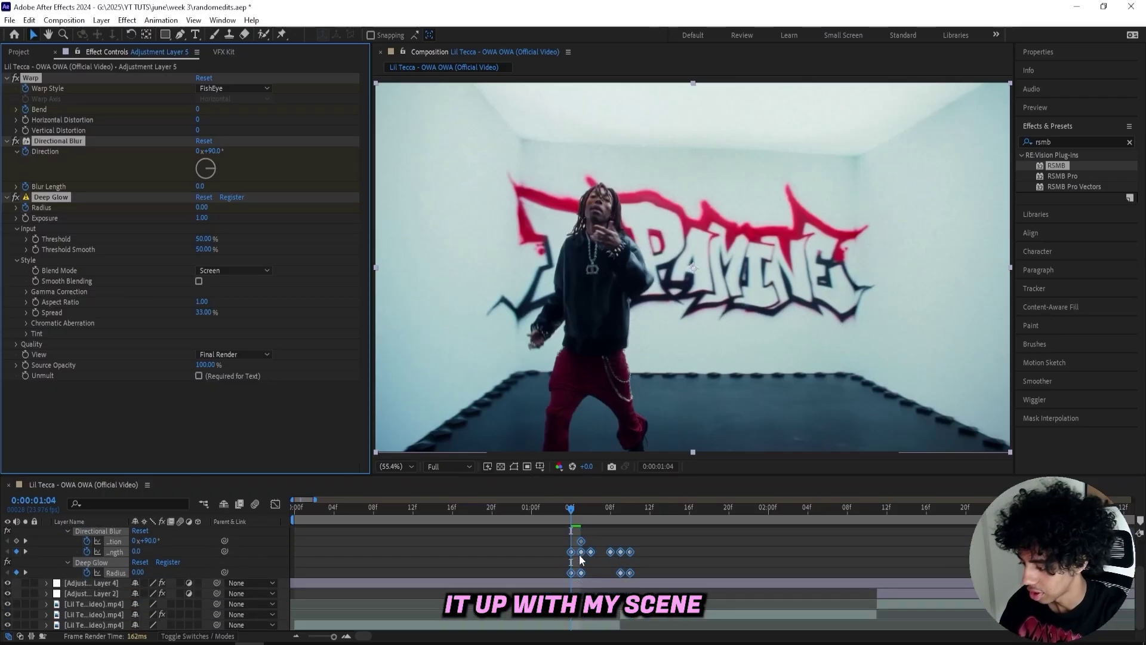
pyautogui.press('u')
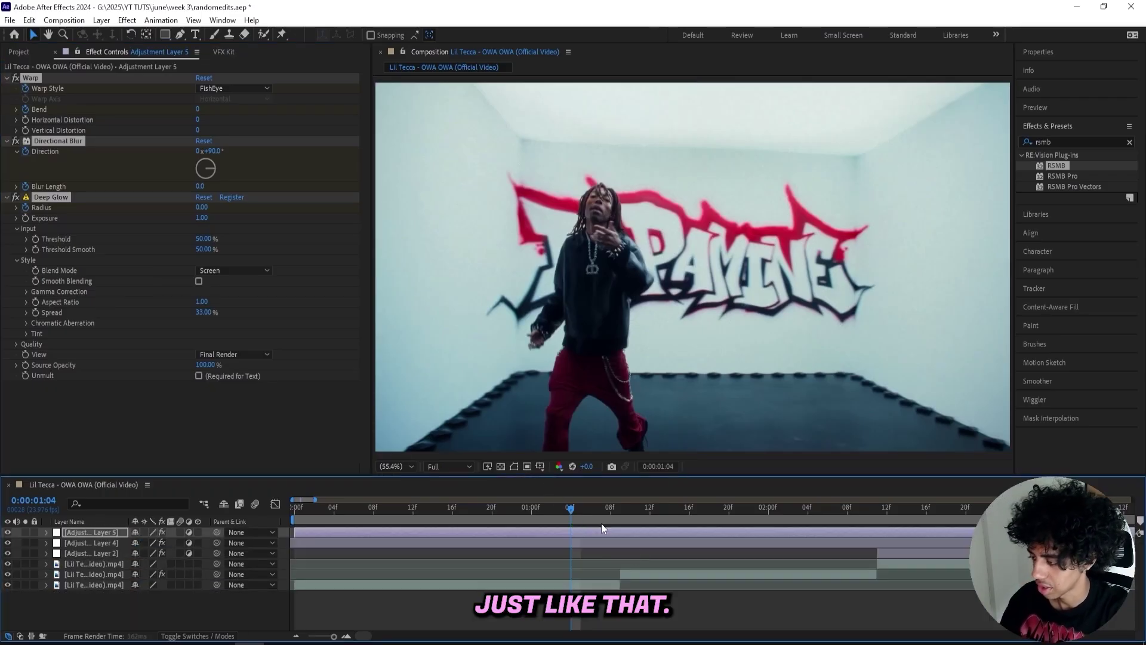
pyautogui.press('space')
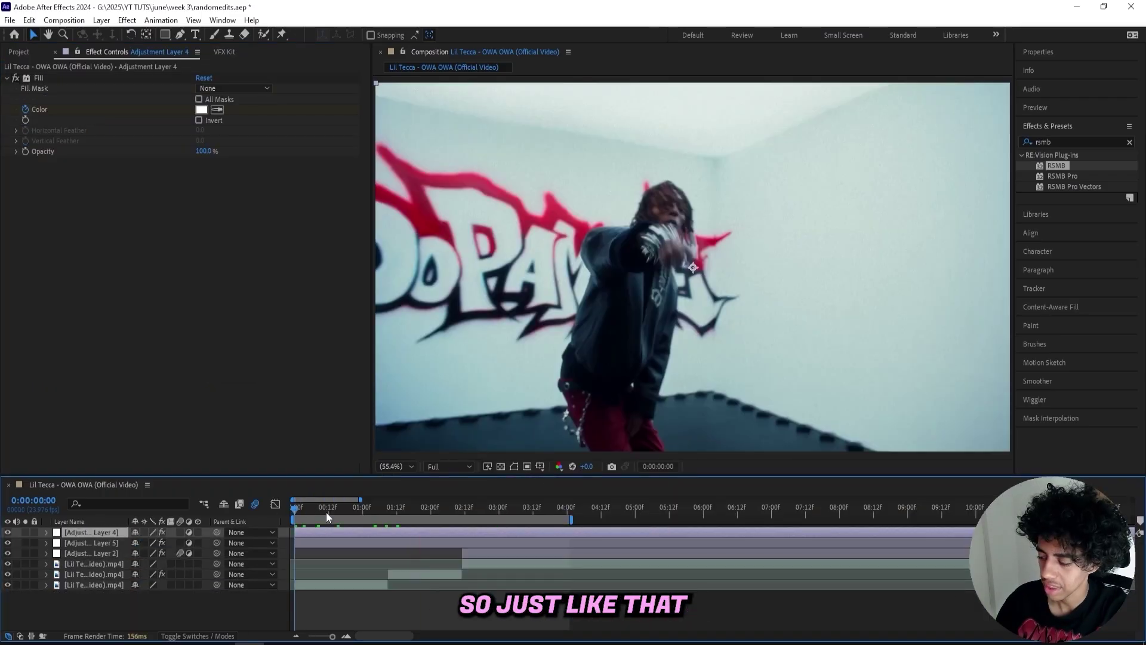